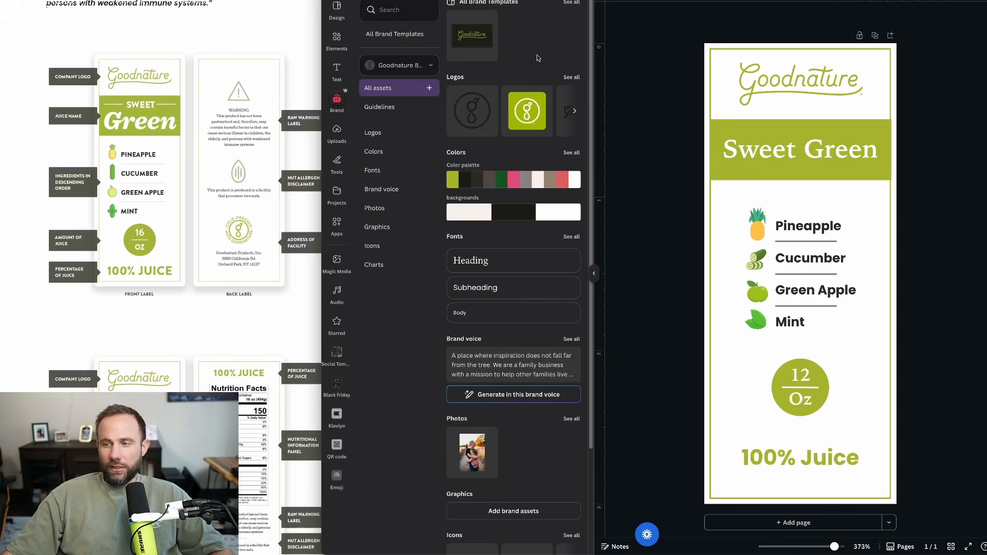
pyautogui.scroll(-3, 516, 247)
pyautogui.scroll(3, 515, 247)
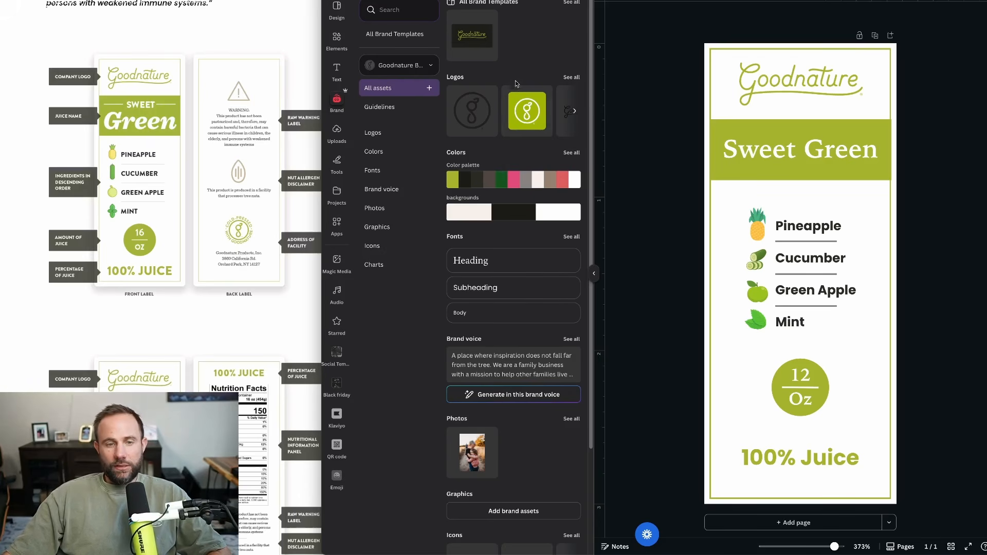
pyautogui.scroll(-3, 514, 82)
pyautogui.scroll(3, 512, 82)
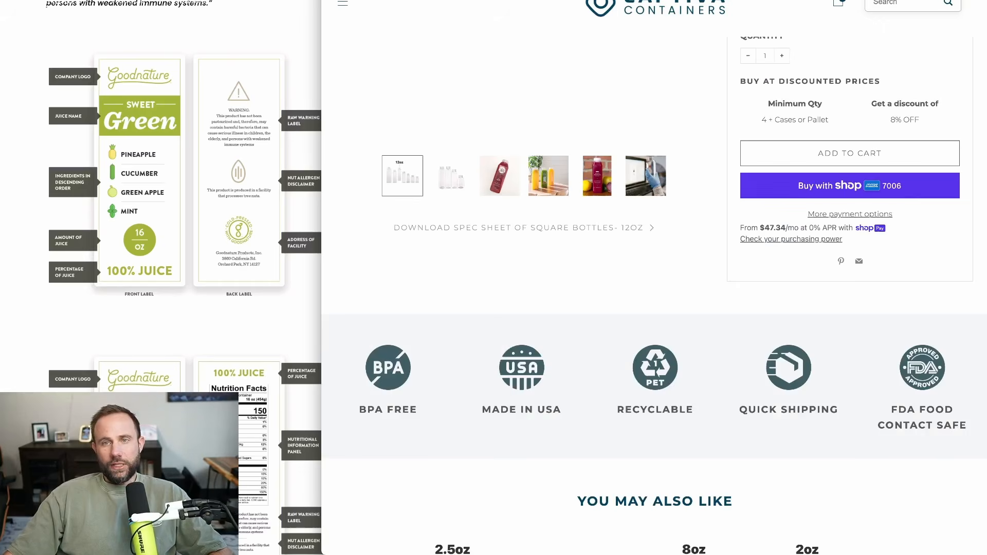
# Open the spec sheet of the 12 oz square bottle from the Captiva Containers product page
pyautogui.scroll(5, 548, 102)
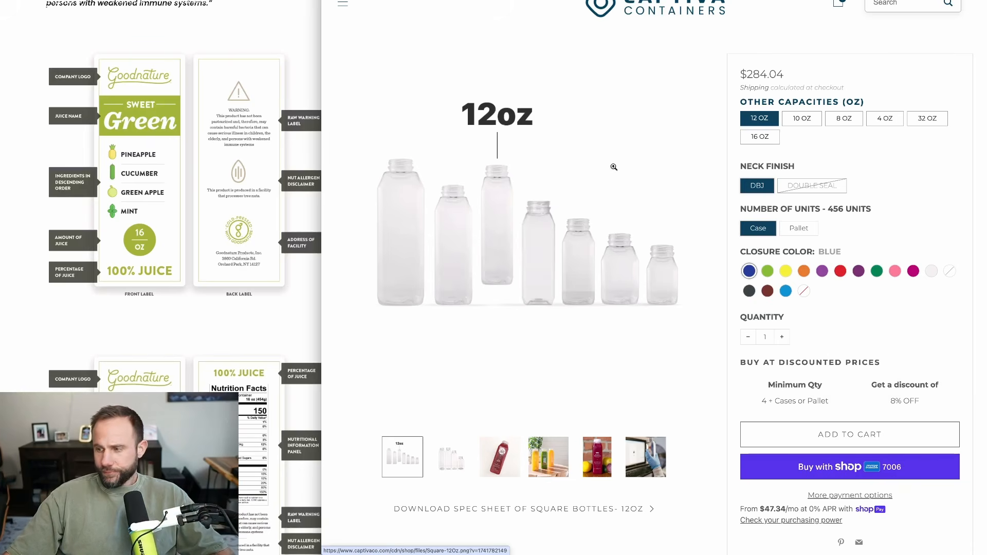
pyautogui.scroll(-3, 622, 165)
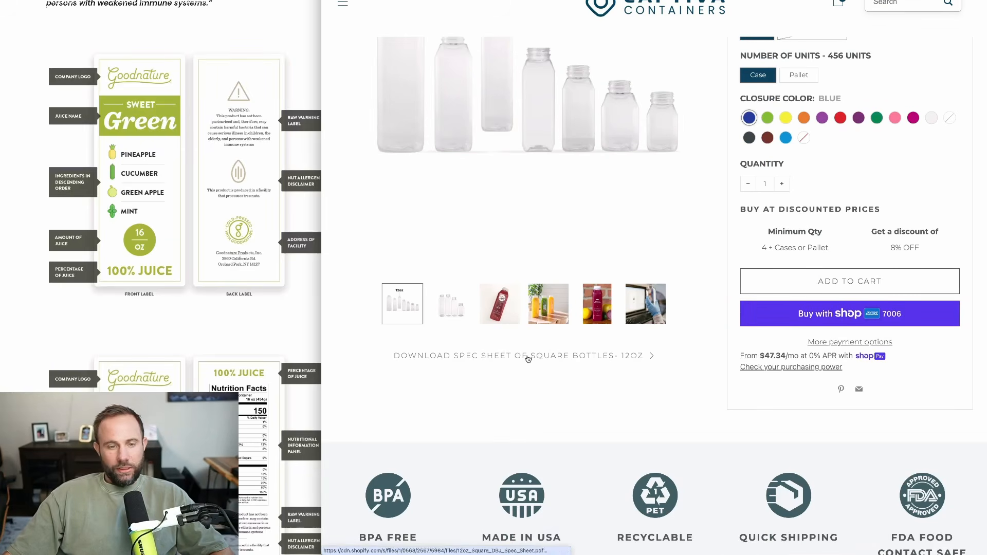
pyautogui.scroll(3, 551, 242)
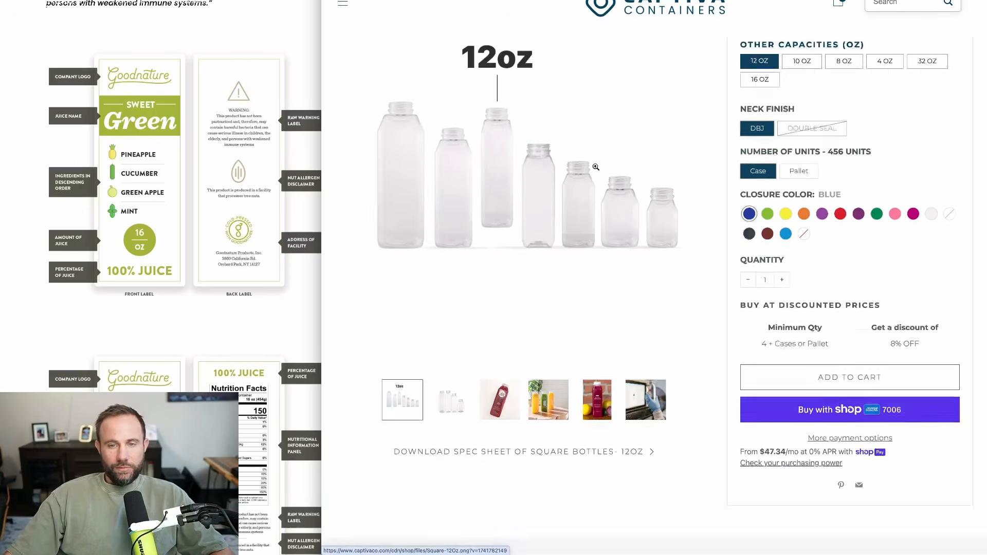
pyautogui.scroll(-5, 568, 255)
pyautogui.click(545, 237)
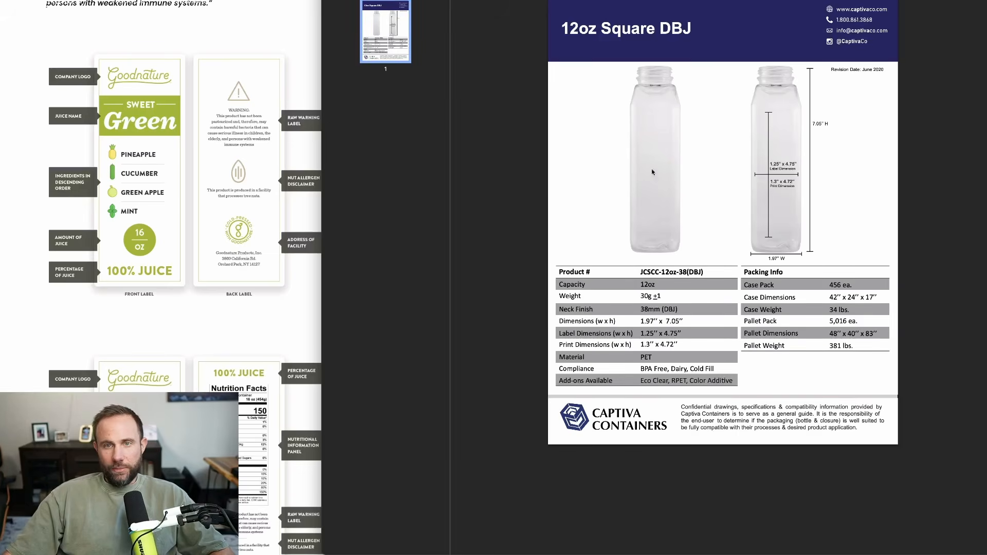
# Examine the label dimensions in the 12oz Square DBJ bottle's spec sheet
pyautogui.press('super+plus')
pyautogui.press('super+plus')
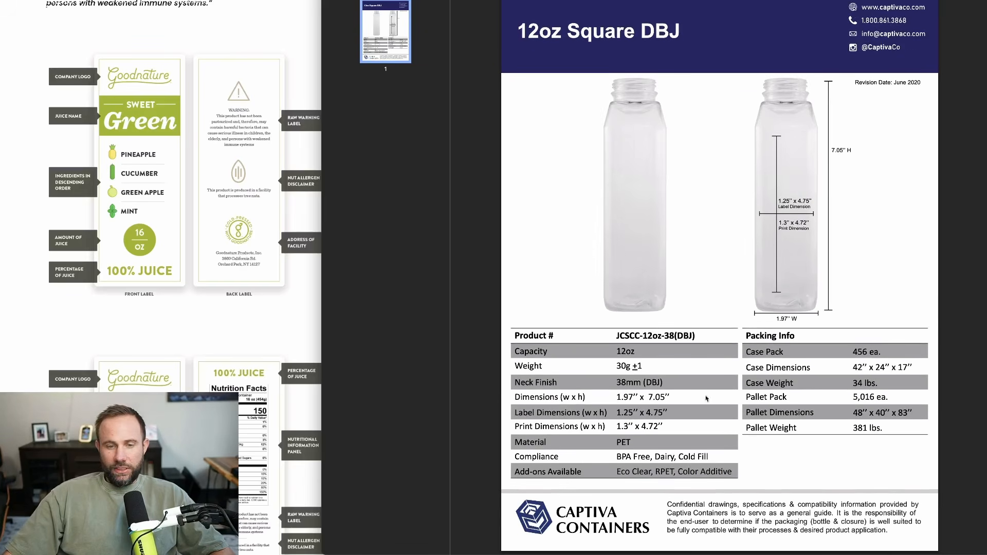
pyautogui.moveTo(616, 412); pyautogui.dragTo(684, 413)
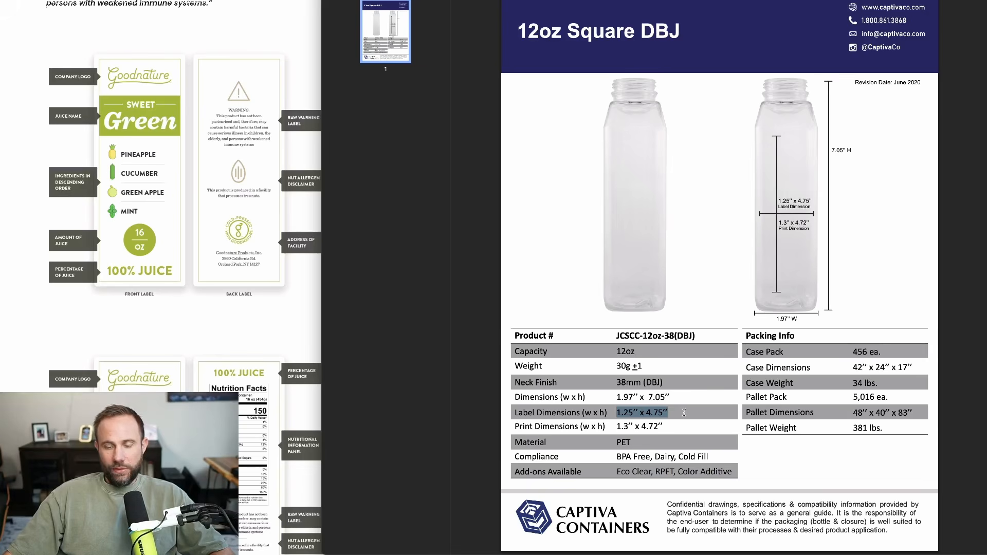
pyautogui.click(684, 413)
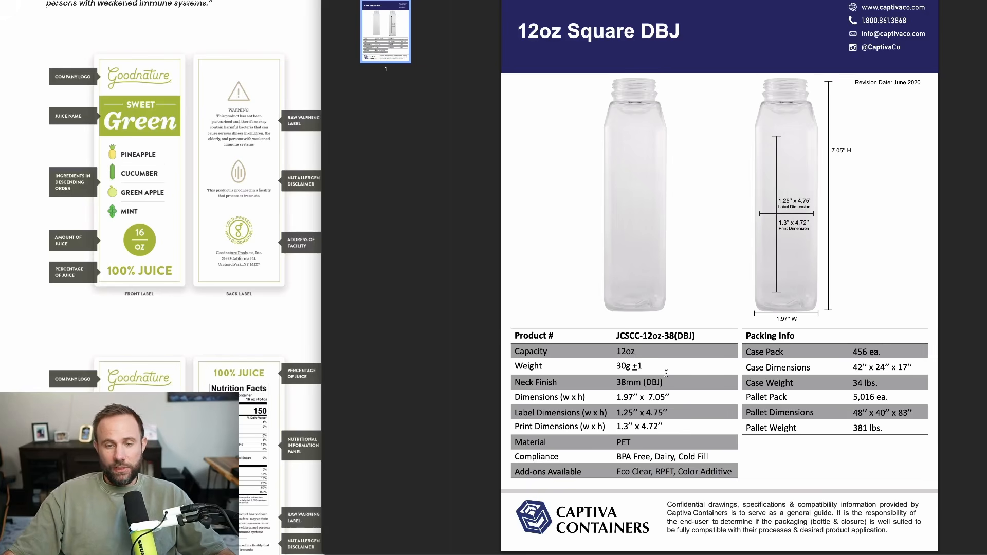
pyautogui.moveTo(617, 413); pyautogui.dragTo(668, 413)
pyautogui.click(675, 413)
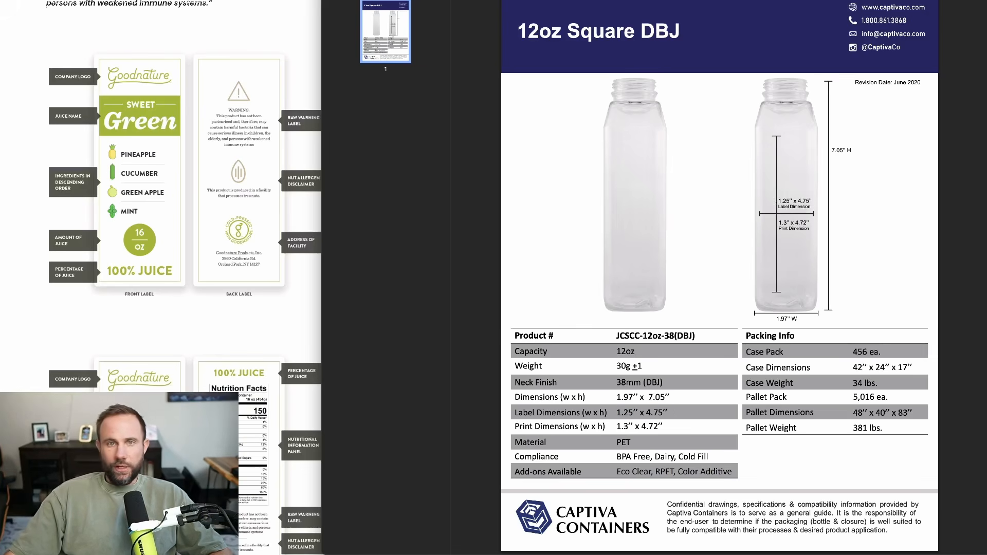
# Switch to Canva and start a new custom-size design measured in inches
pyautogui.click(668, 554)
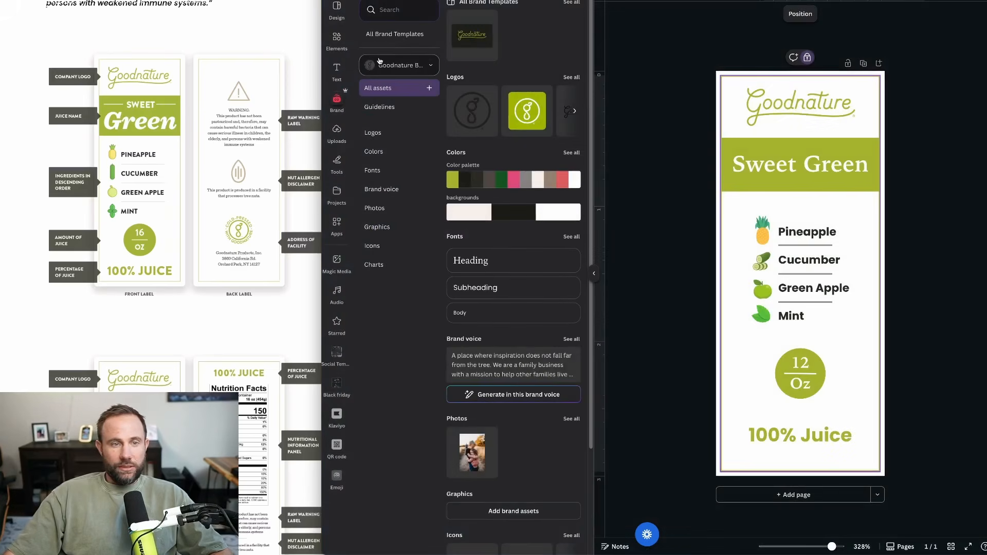
pyautogui.click(336, 8)
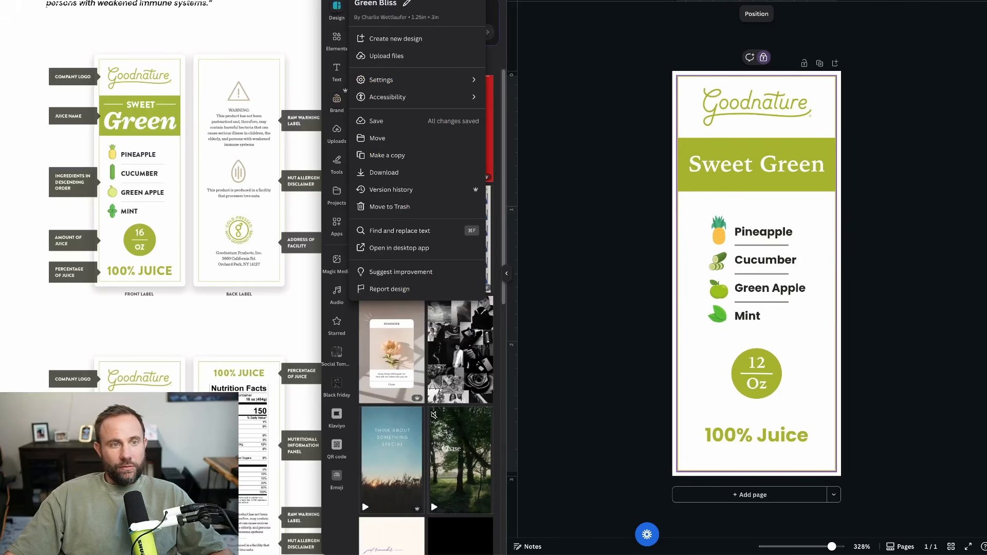
pyautogui.click(380, 38)
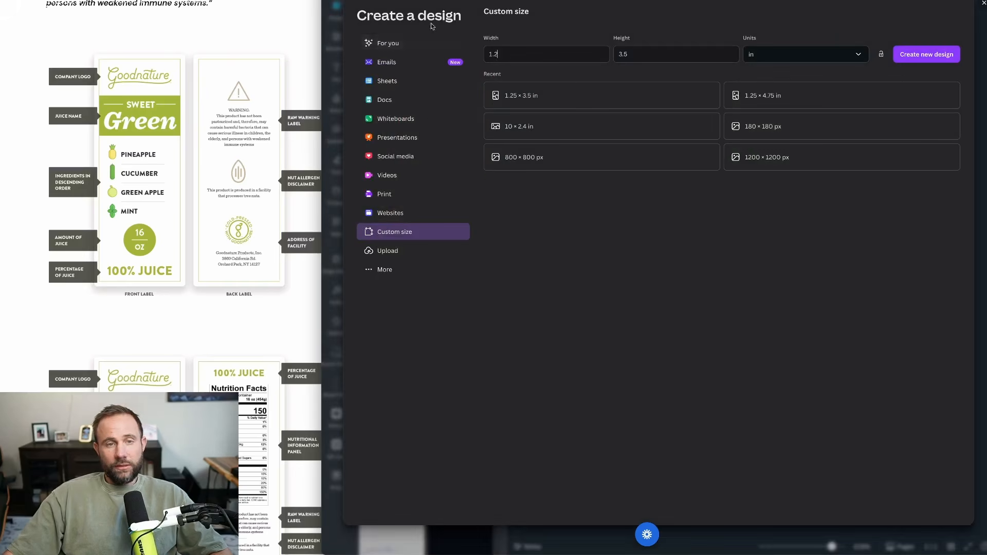
pyautogui.click(834, 62)
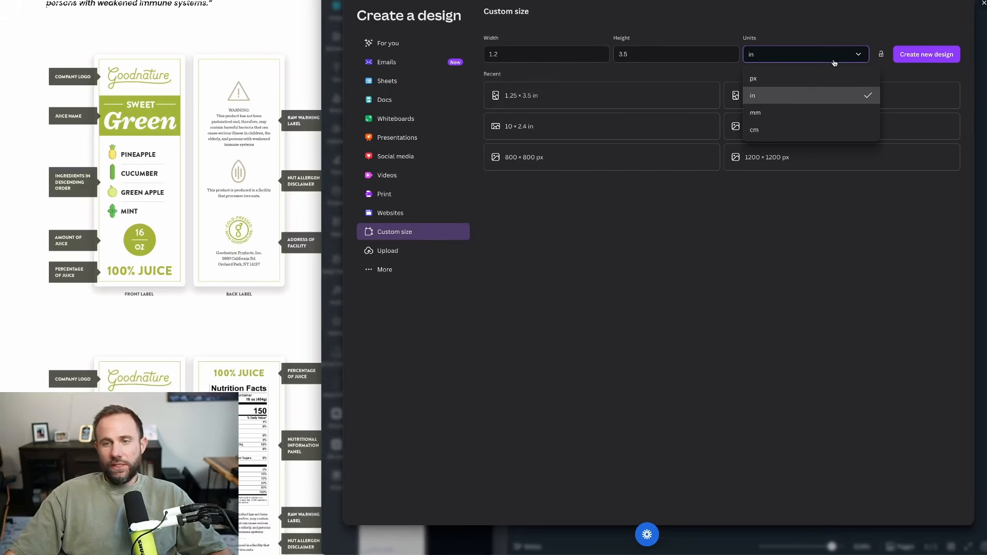
pyautogui.click(810, 98)
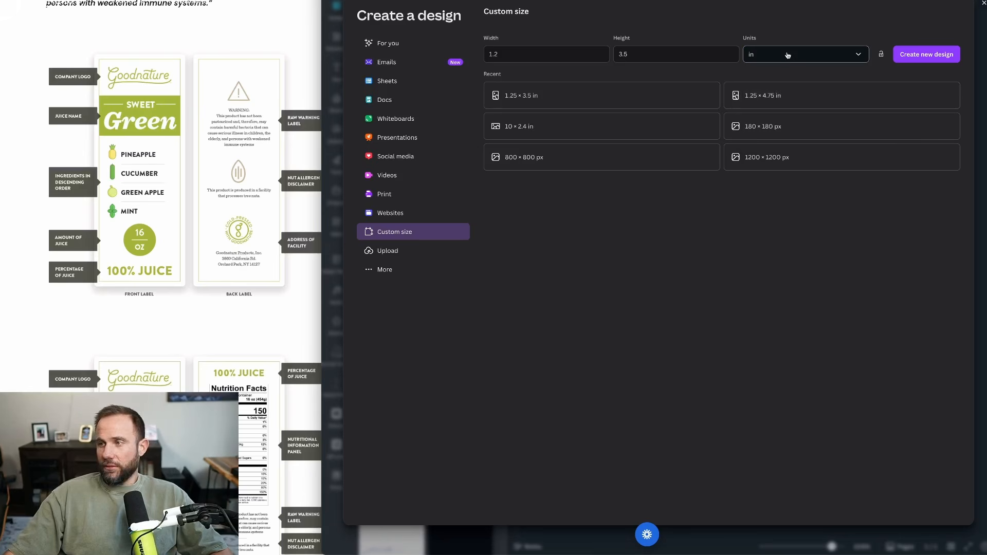
# Set the custom size to 1.2 in wide by 3 in high and create the design
pyautogui.click(596, 54)
pyautogui.moveTo(541, 55); pyautogui.dragTo(481, 56)
pyautogui.write('1.2')
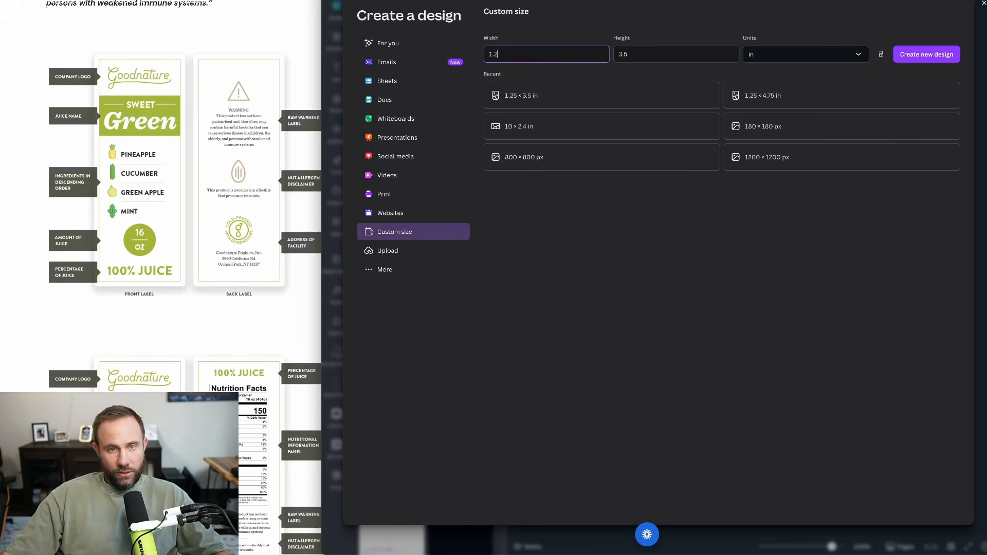
pyautogui.moveTo(670, 55); pyautogui.dragTo(593, 44)
pyautogui.write('3')
pyautogui.click(753, 22)
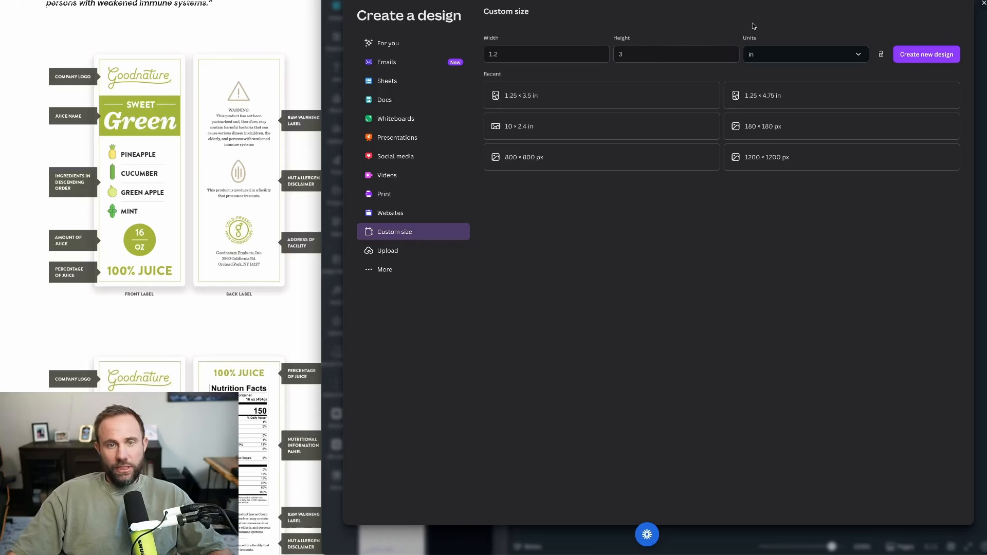
pyautogui.click(927, 54)
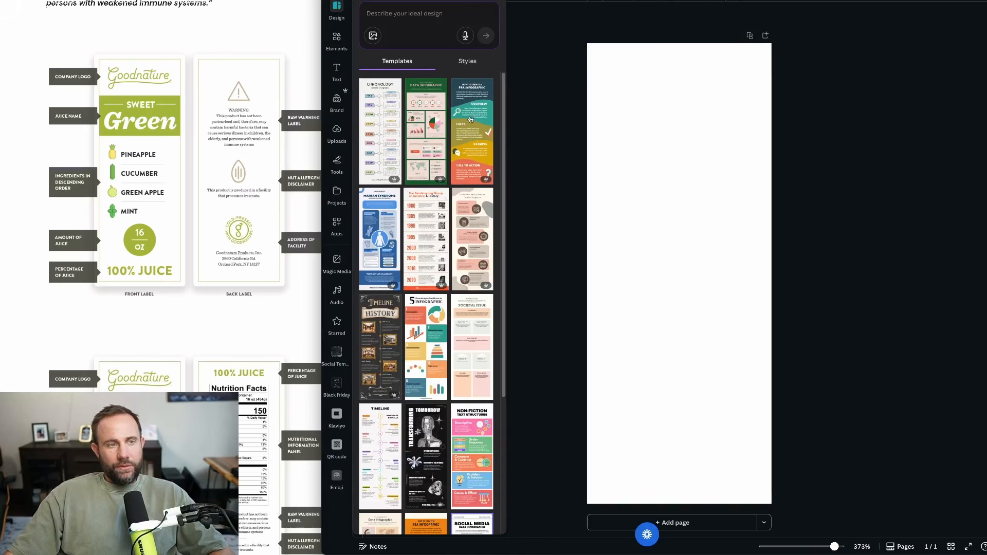
# Insert the green Goodnature wordmark from the brand kit logos and move it to the upper part of the blank page
pyautogui.click(259, 38)
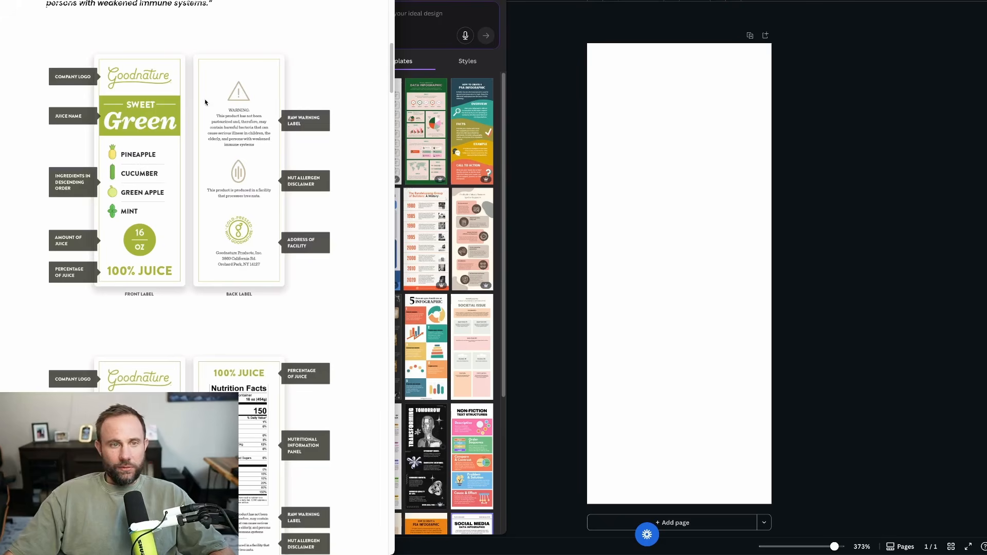
pyautogui.click(533, 33)
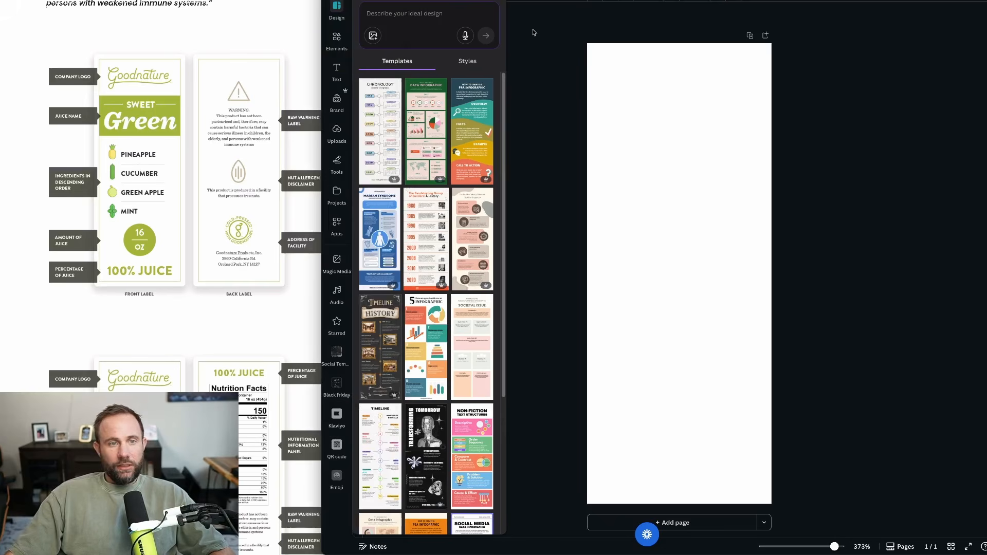
pyautogui.click(342, 101)
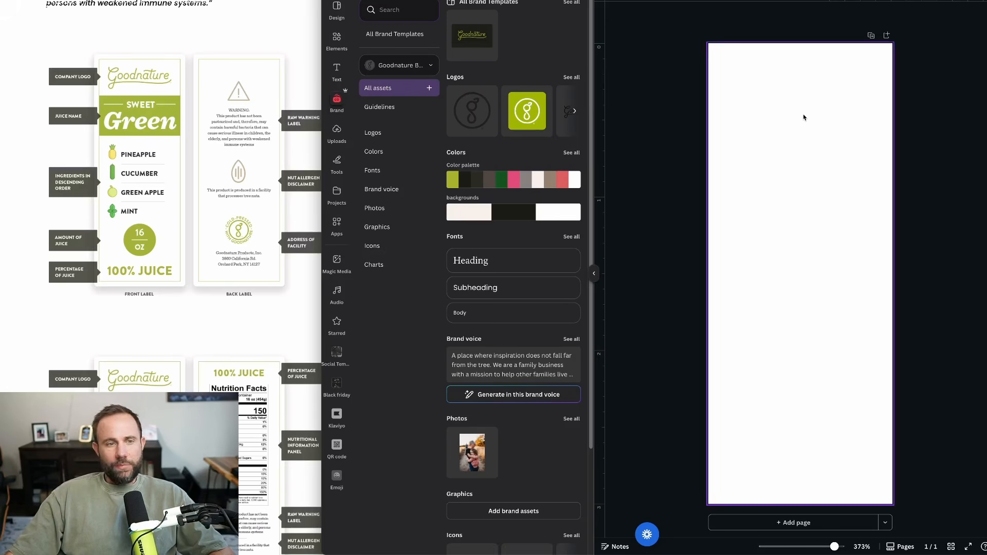
pyautogui.click(149, 93)
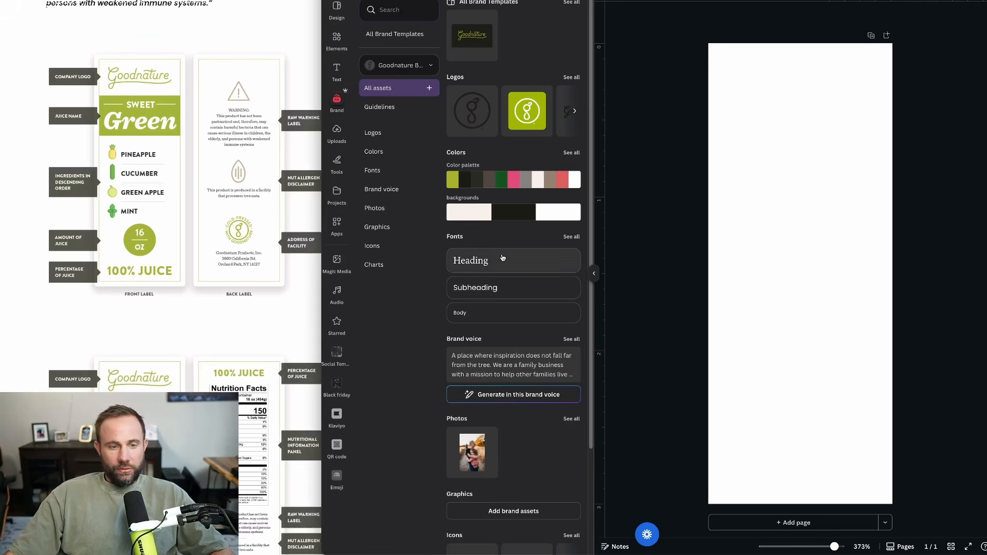
pyautogui.click(572, 78)
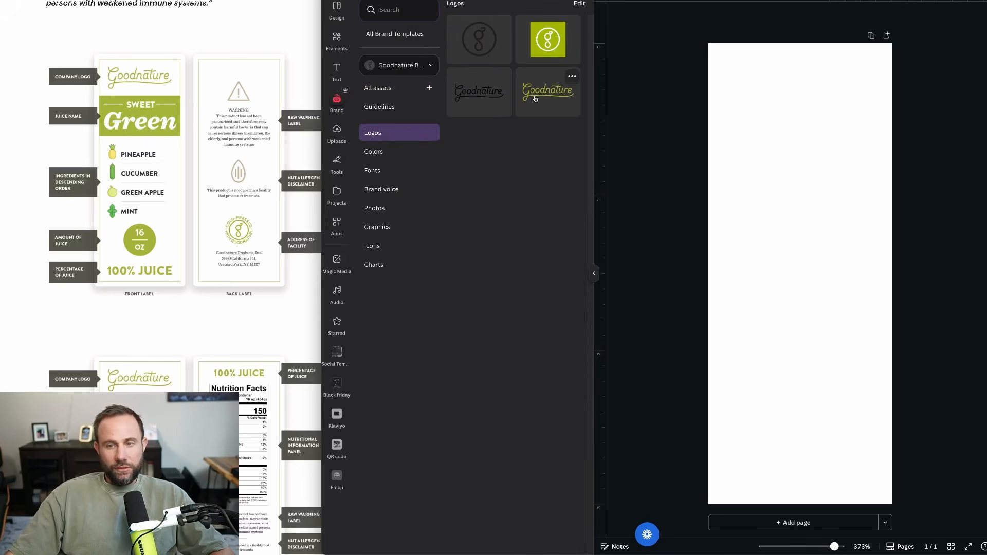
pyautogui.click(535, 99)
pyautogui.moveTo(785, 270); pyautogui.dragTo(789, 82)
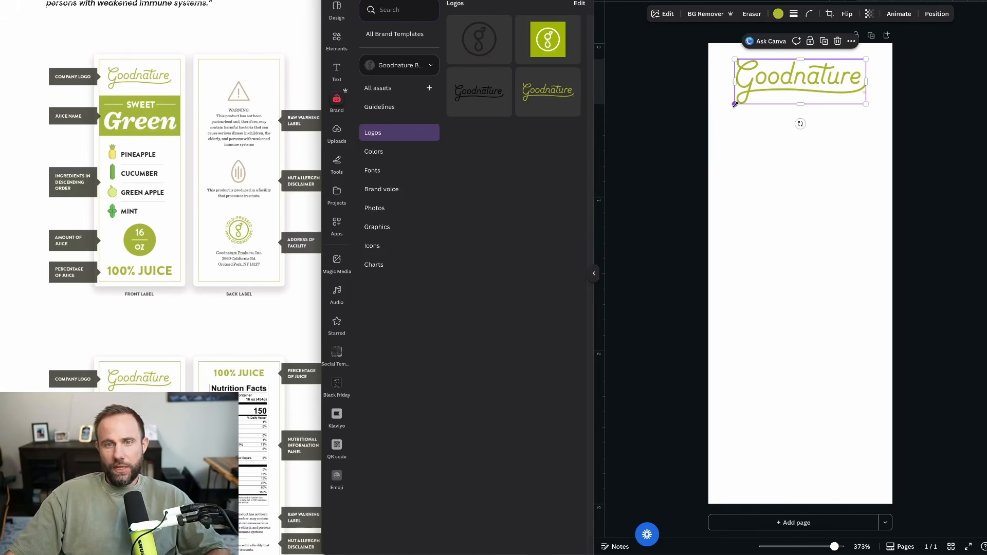
# Shrink the Goodnature logo slightly and centre it horizontally against the page's top margin
pyautogui.moveTo(735, 104)
pyautogui.mouseDown()
pyautogui.moveTo(760, 100)
pyautogui.moveTo(727, 108)
pyautogui.moveTo(784, 77)
pyautogui.moveTo(730, 106)
pyautogui.moveTo(743, 101)
pyautogui.mouseUp()
pyautogui.moveTo(800, 86); pyautogui.dragTo(802, 106)
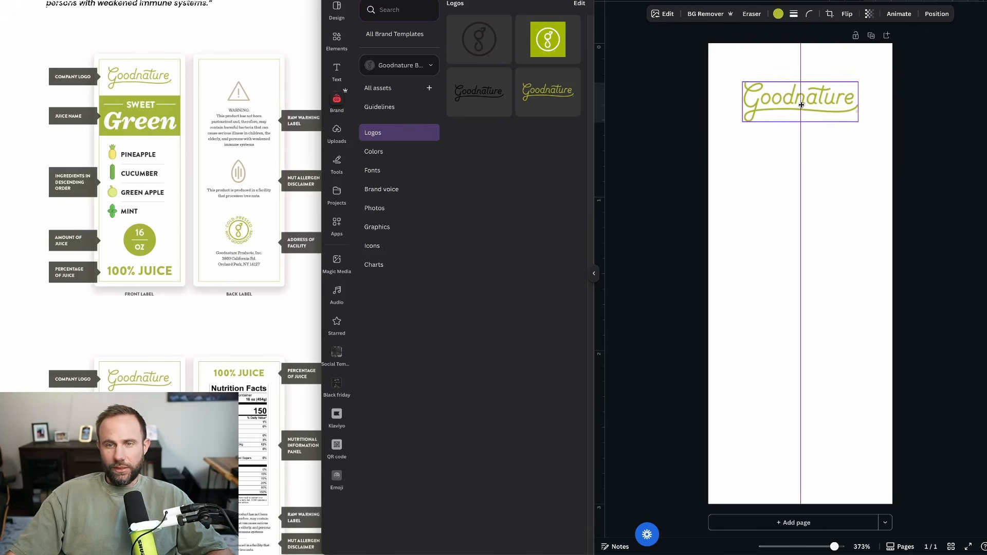
pyautogui.moveTo(802, 106); pyautogui.dragTo(803, 88)
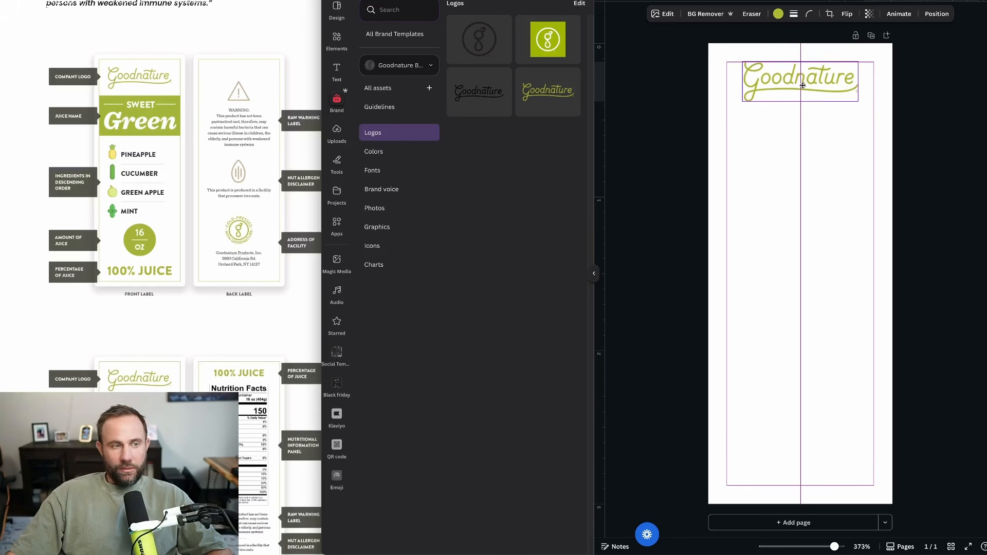
pyautogui.moveTo(804, 85); pyautogui.dragTo(804, 85)
pyautogui.click(688, 74)
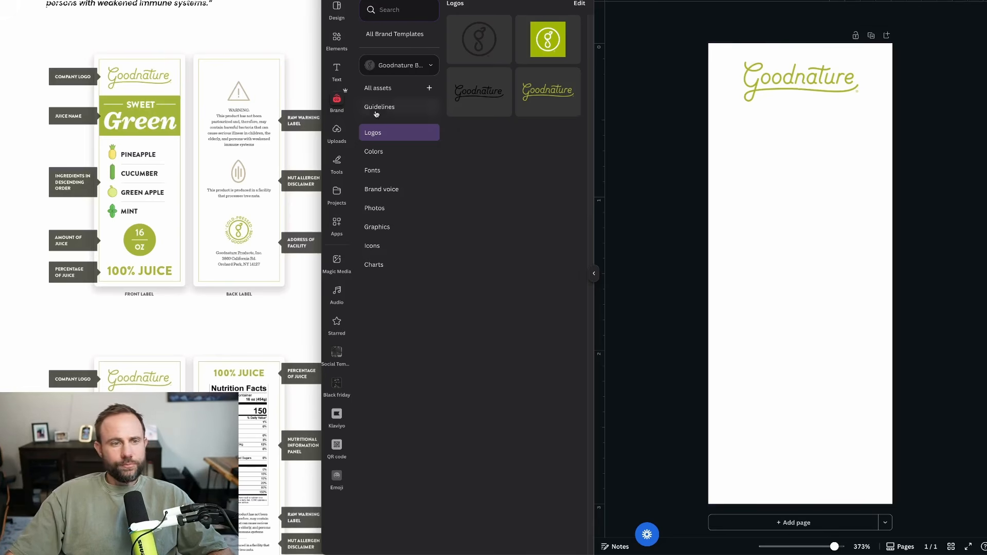
# Add a square shape to the label page
pyautogui.click(338, 161)
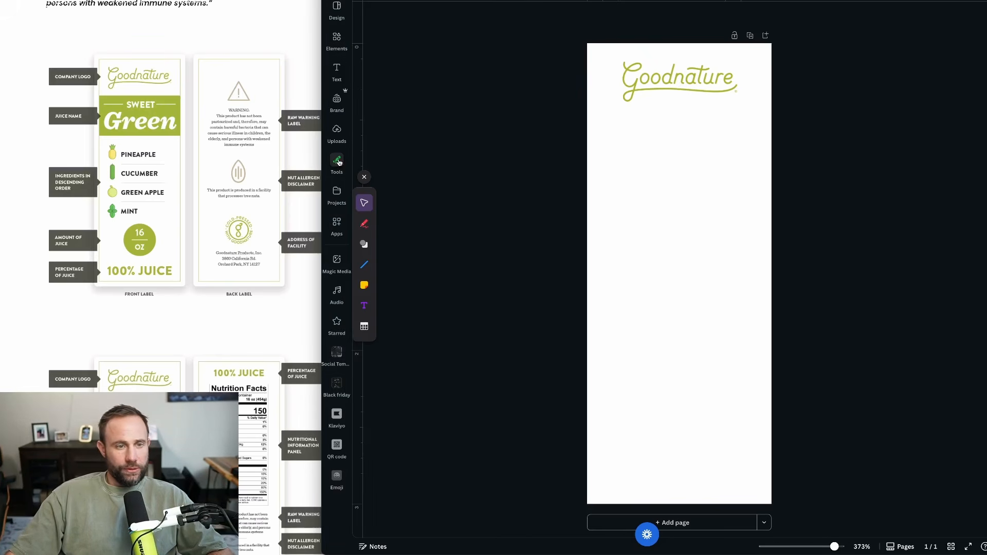
pyautogui.click(365, 244)
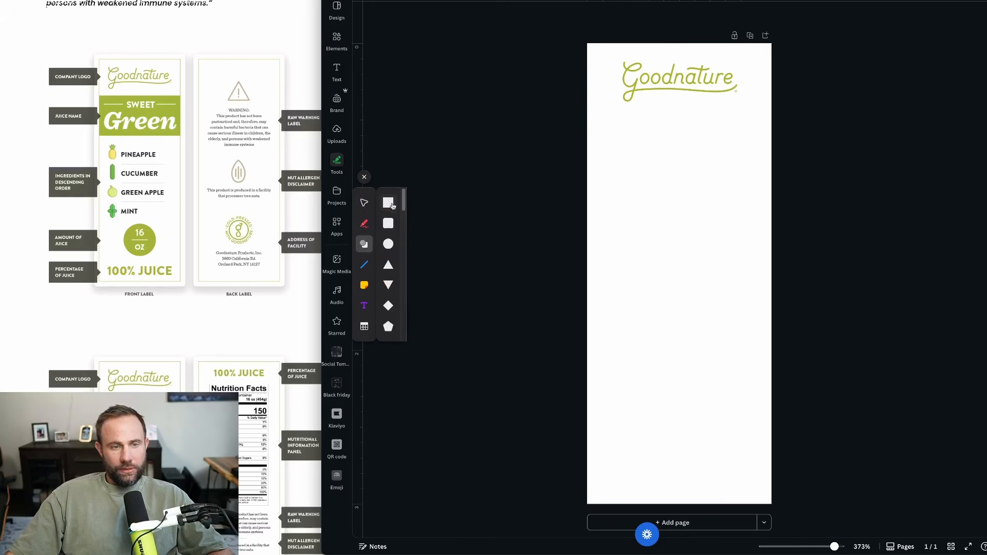
pyautogui.click(390, 202)
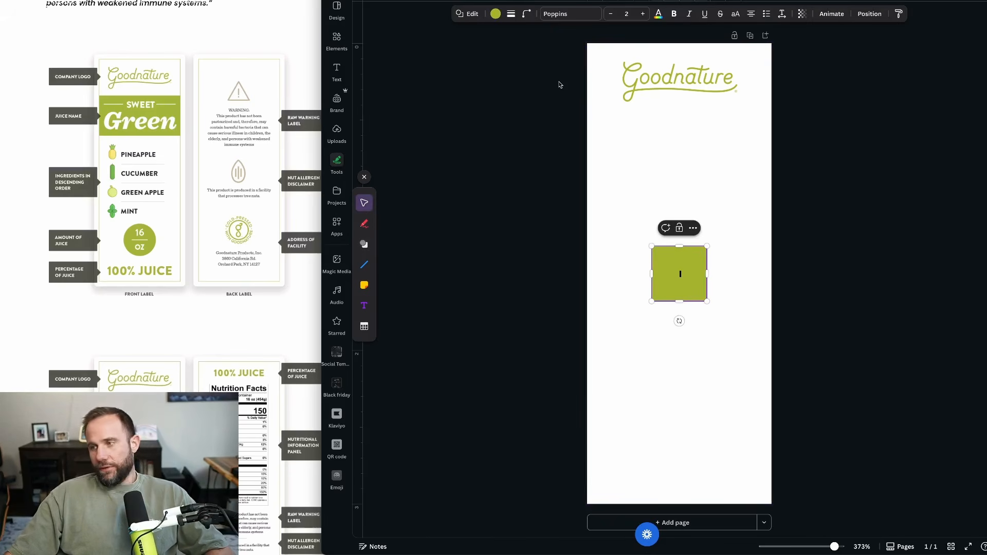
pyautogui.press('Return')
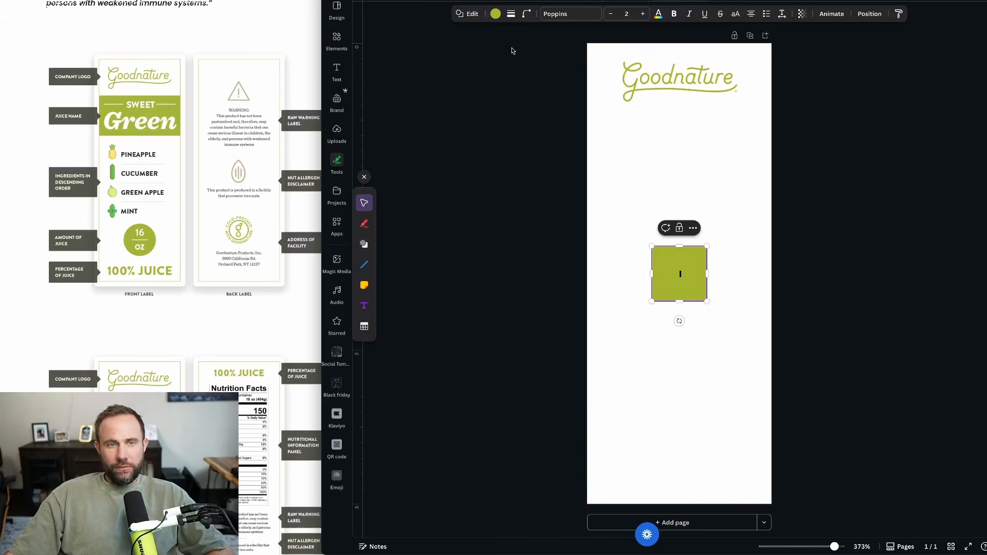
# Make the square's fill transparent and give it a solid outline
pyautogui.click(495, 14)
pyautogui.click(389, 67)
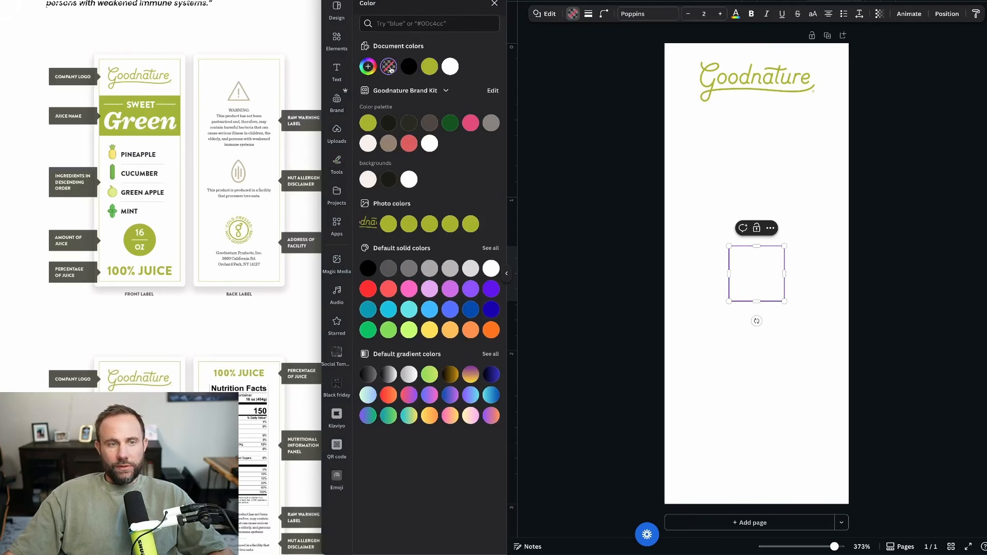
pyautogui.click(590, 14)
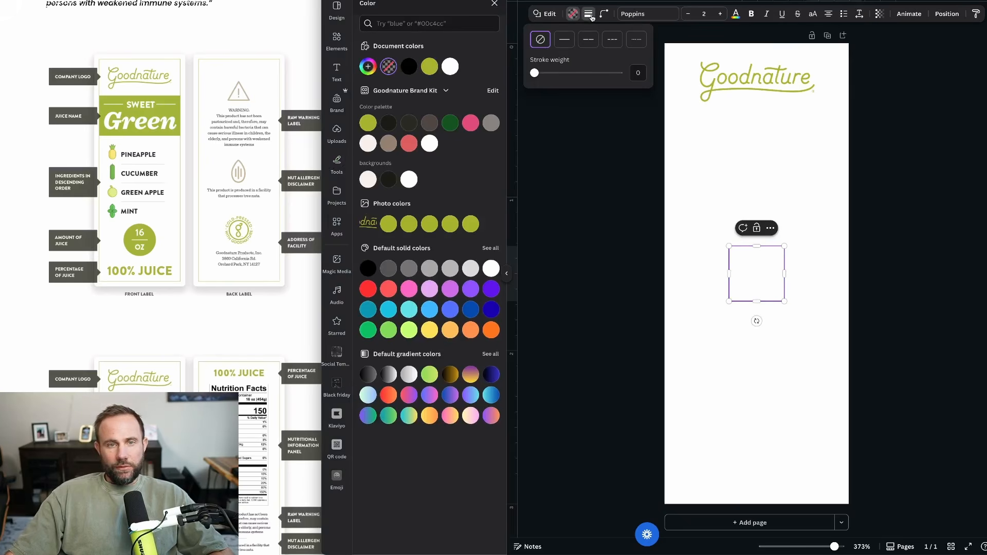
pyautogui.click(590, 15)
pyautogui.click(590, 14)
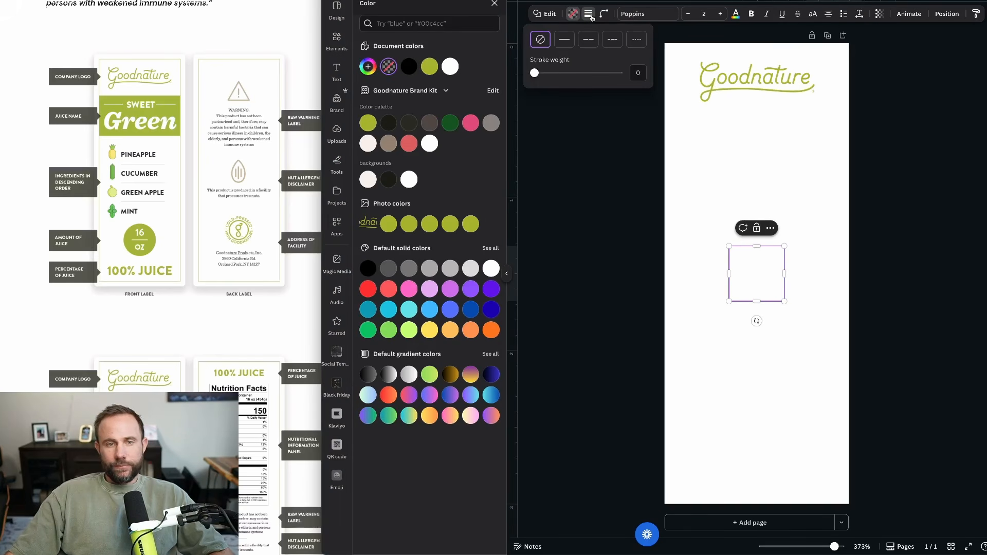
pyautogui.click(566, 40)
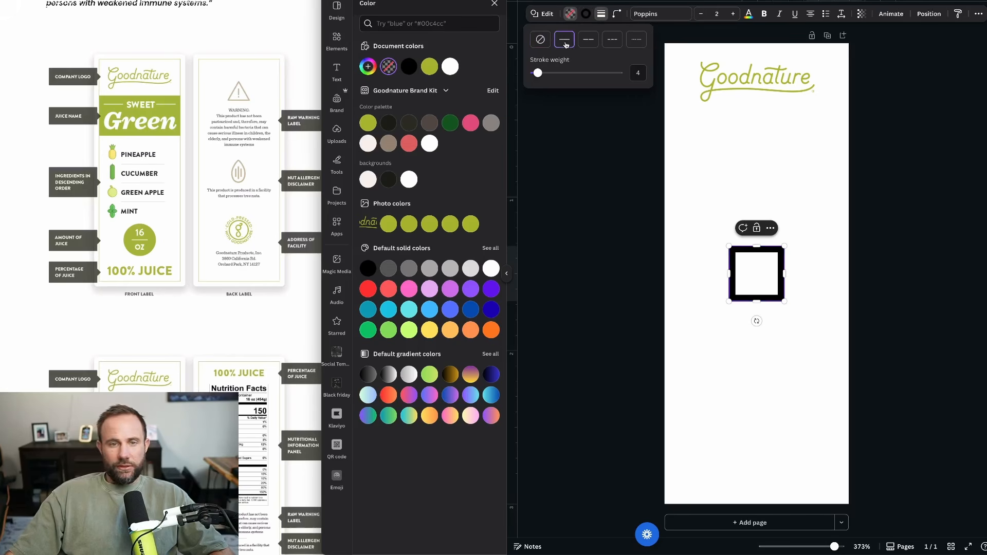
# Set the square's outline weight to 1 and colour the outline with the brand kit's lime green
pyautogui.moveTo(538, 74)
pyautogui.mouseDown()
pyautogui.moveTo(512, 72)
pyautogui.moveTo(535, 74)
pyautogui.mouseUp()
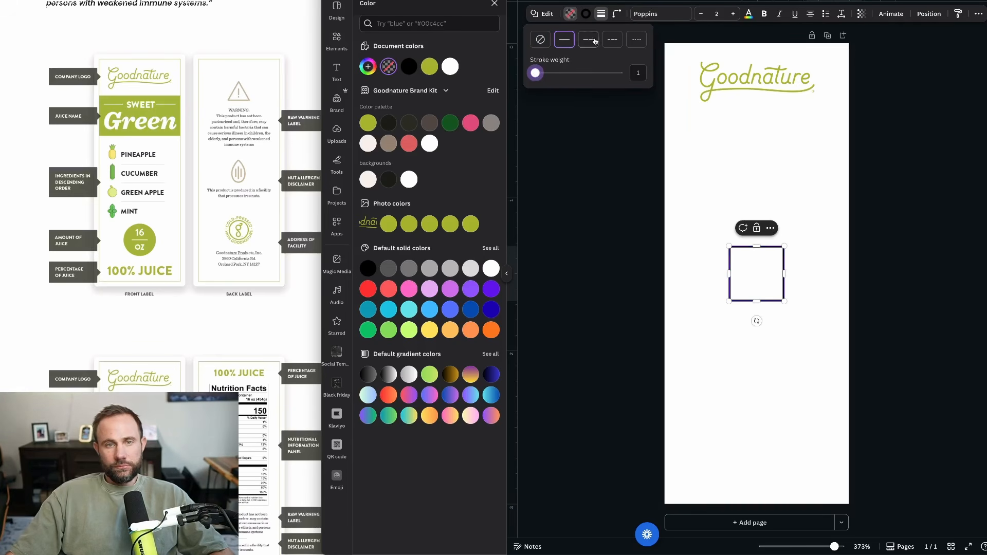
pyautogui.click(601, 14)
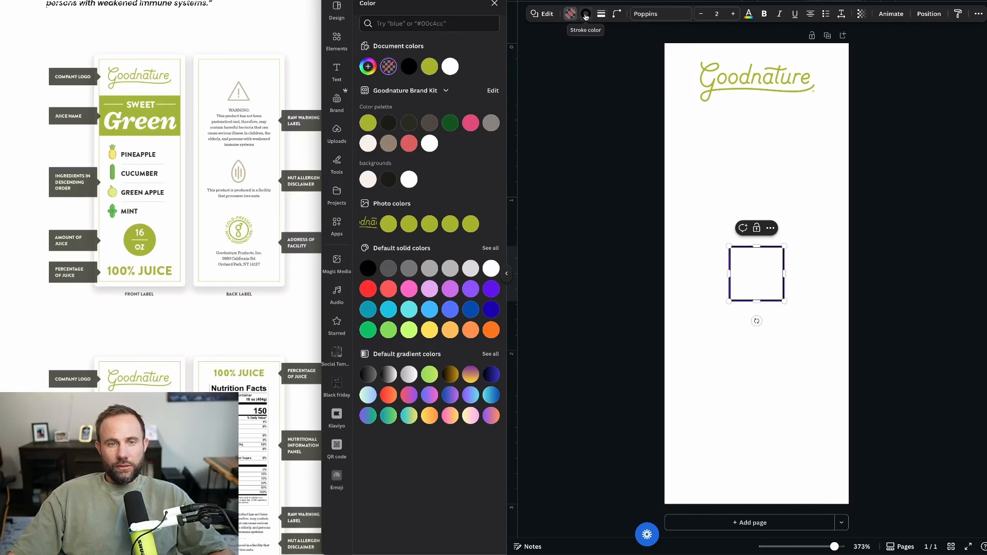
pyautogui.click(586, 15)
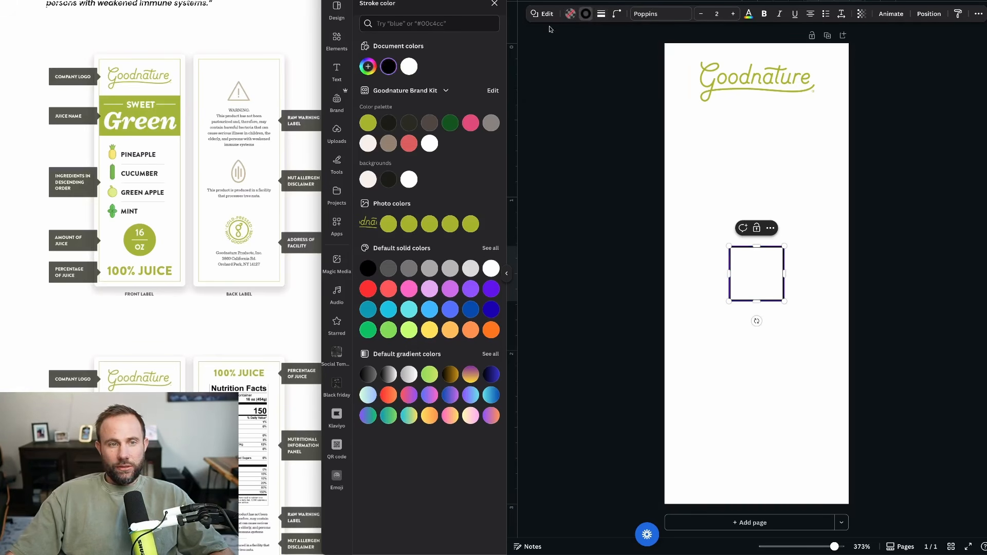
pyautogui.click(368, 125)
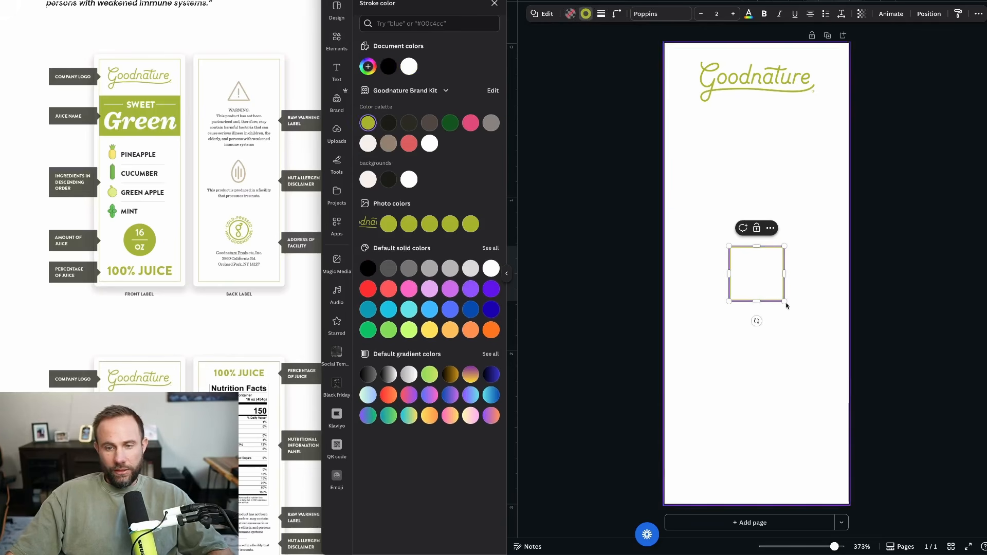
# Stretch the outlined square into a border frame that follows the page margins around the whole label
pyautogui.moveTo(784, 300); pyautogui.dragTo(843, 497)
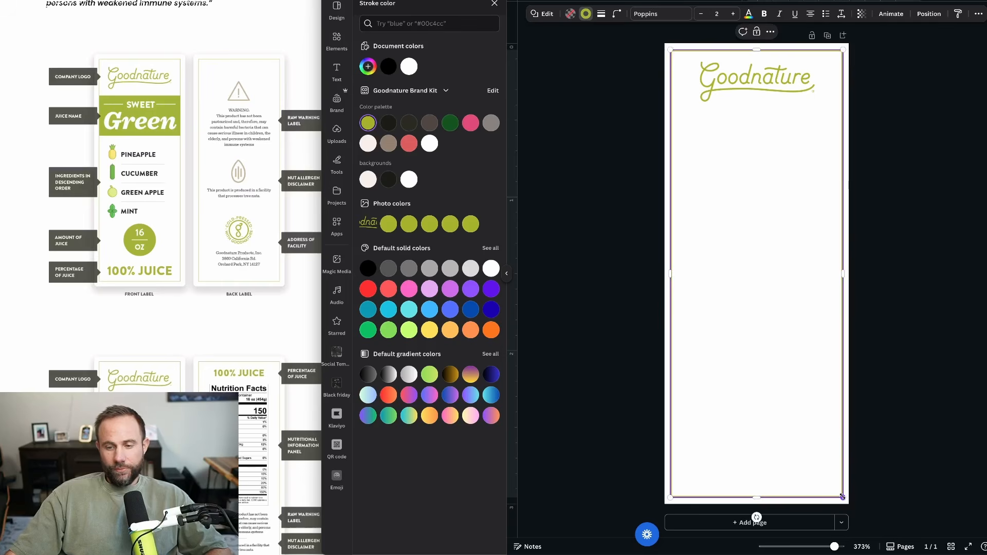
pyautogui.click(589, 160)
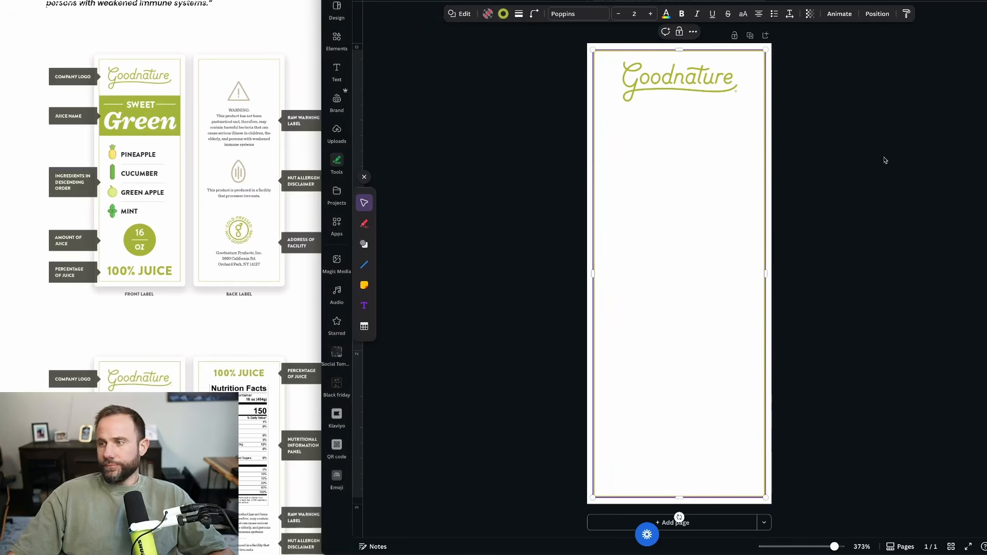
pyautogui.click(787, 165)
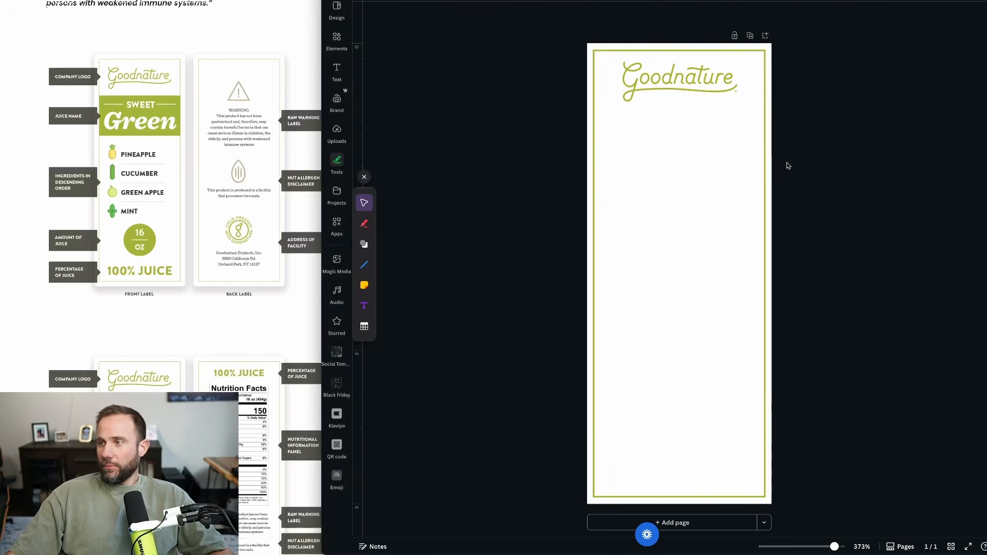
# Lock the green border frame's position and test selecting the logo inside it
pyautogui.click(765, 148)
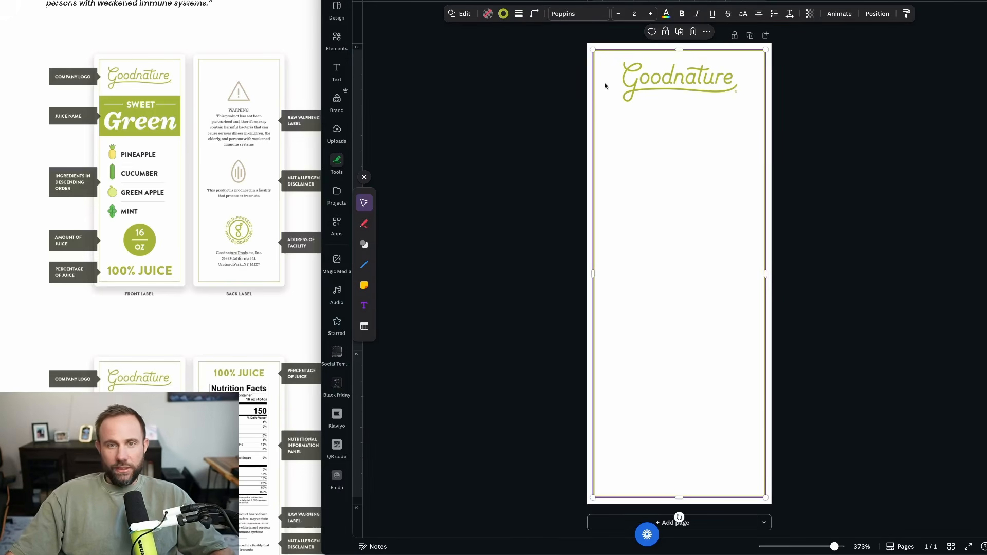
pyautogui.click(666, 32)
pyautogui.click(825, 101)
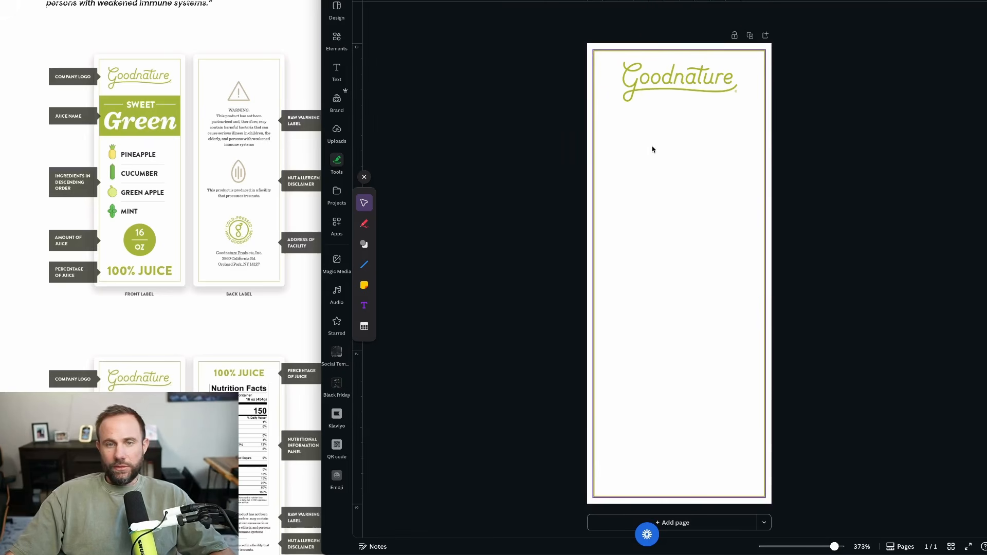
pyautogui.click(663, 94)
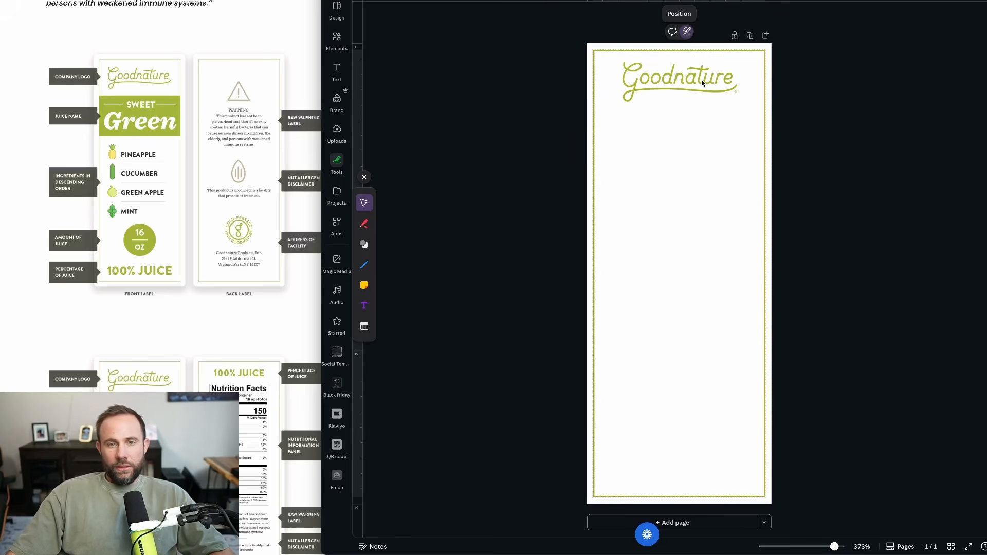
pyautogui.click(664, 83)
pyautogui.moveTo(664, 83); pyautogui.dragTo(662, 80)
pyautogui.click(537, 89)
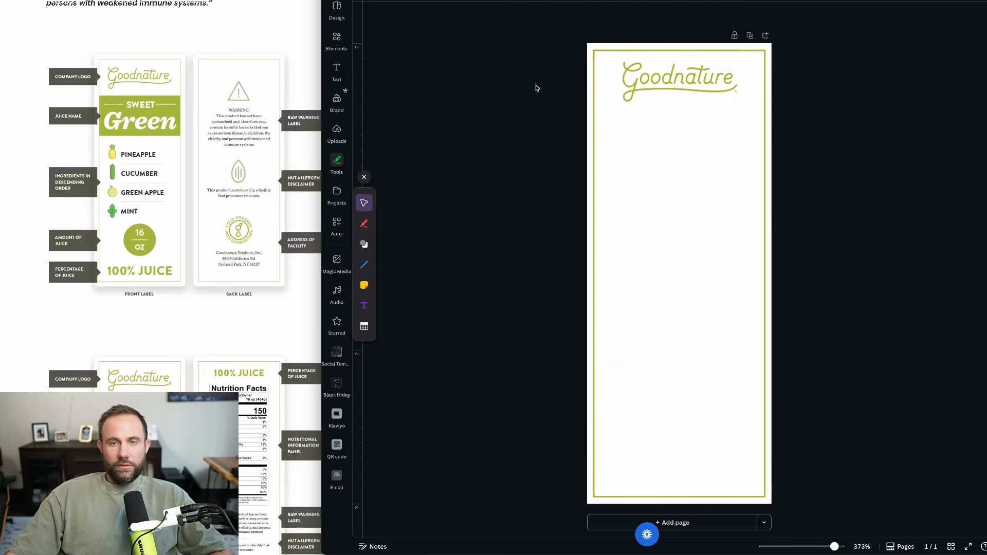
# Add a filled green square shape and widen it to span the full width of the border frame
pyautogui.click(212, 112)
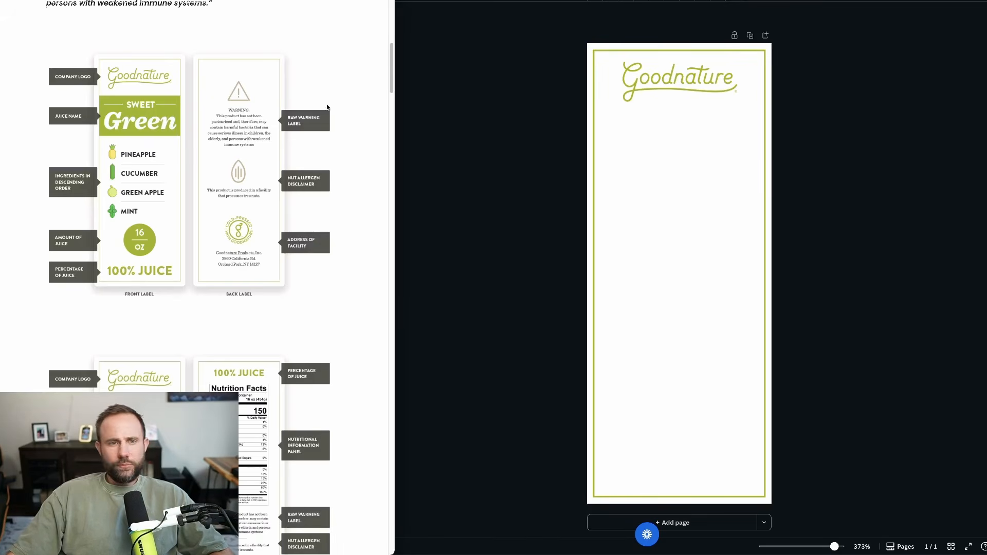
pyautogui.click(441, 100)
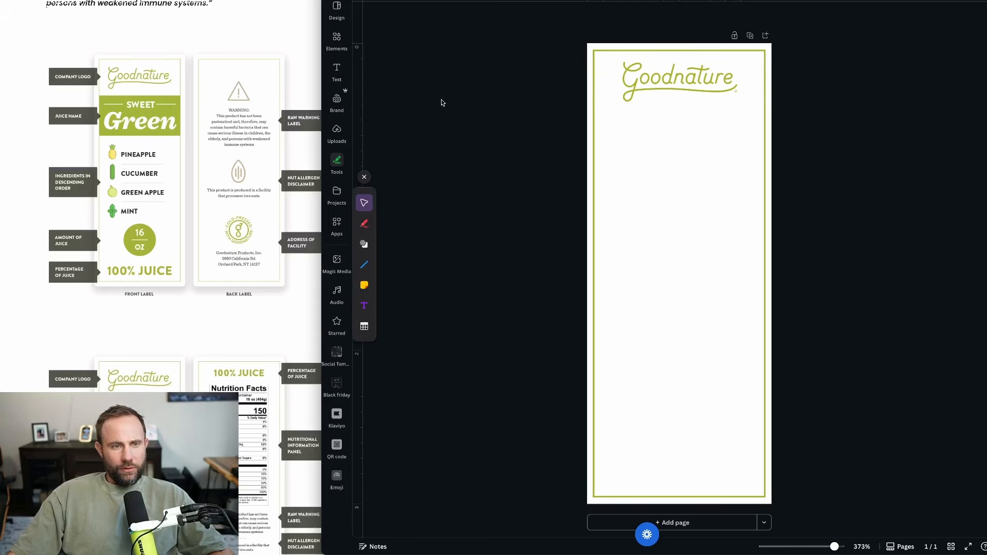
pyautogui.click(365, 246)
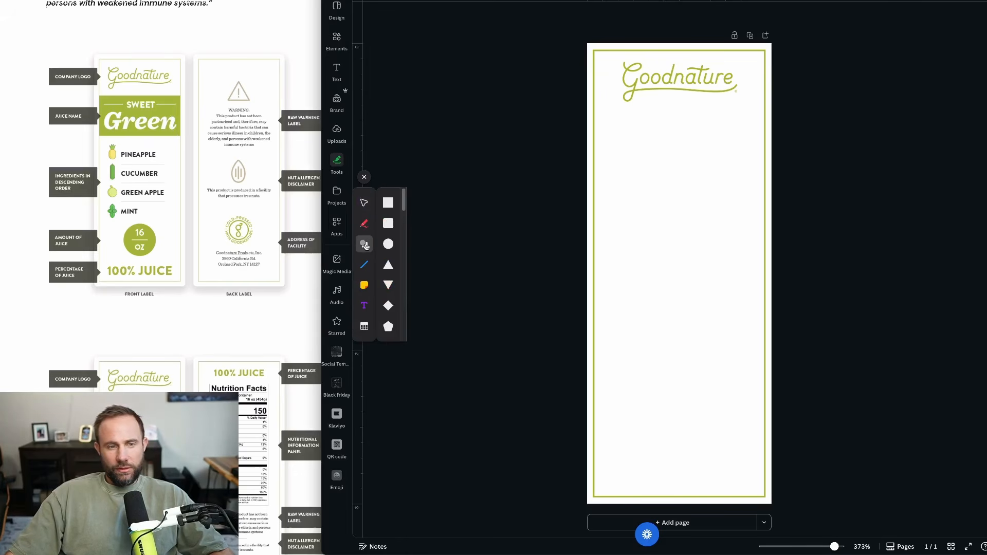
pyautogui.click(393, 201)
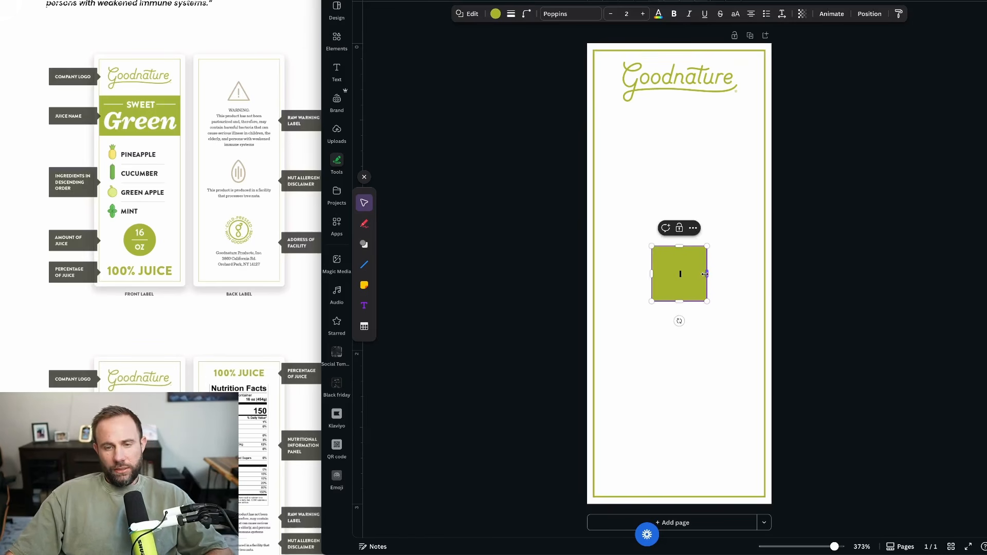
pyautogui.moveTo(705, 274); pyautogui.dragTo(763, 271)
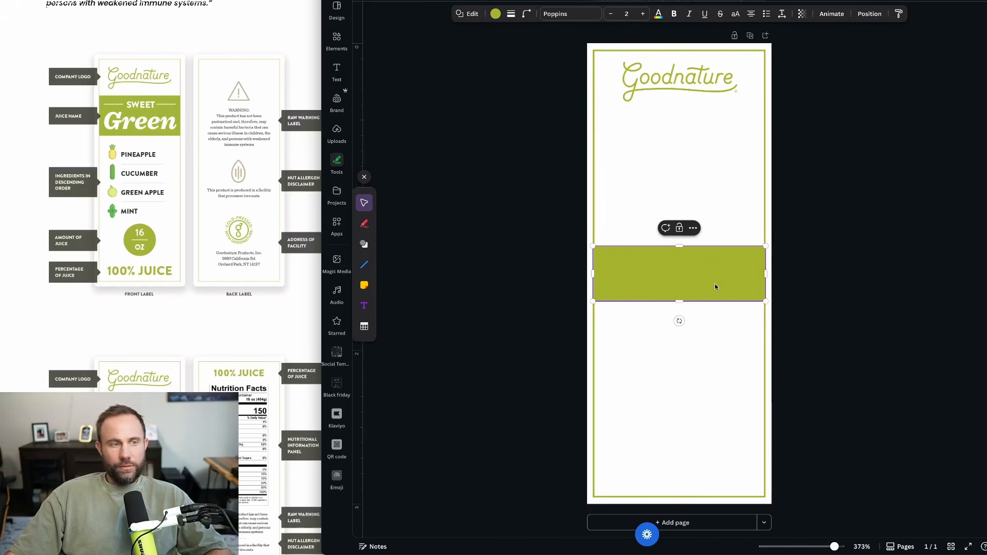
# Make the green band slightly taller and move it up to just below the Goodnature logo
pyautogui.moveTo(679, 302); pyautogui.dragTo(679, 308)
pyautogui.moveTo(718, 282); pyautogui.dragTo(717, 155)
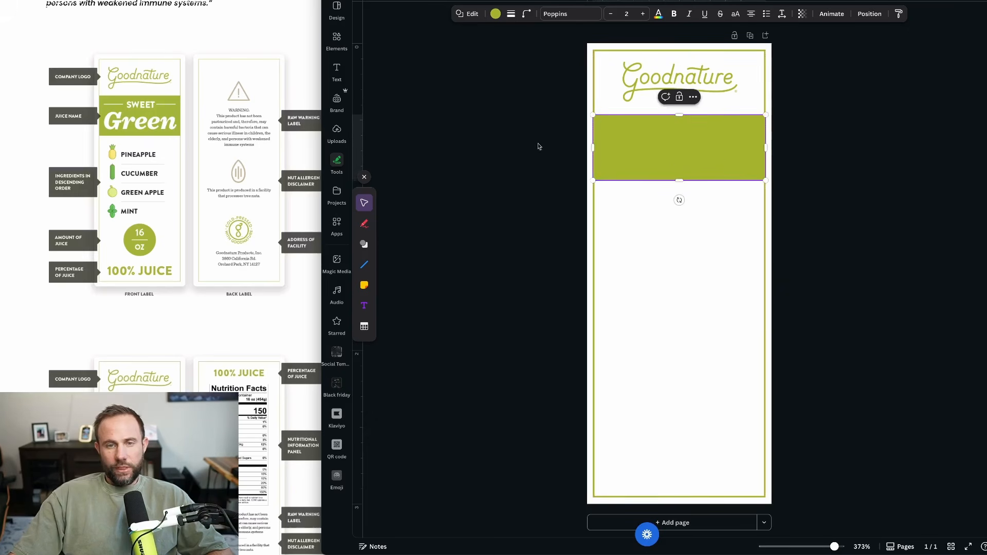
pyautogui.click(505, 141)
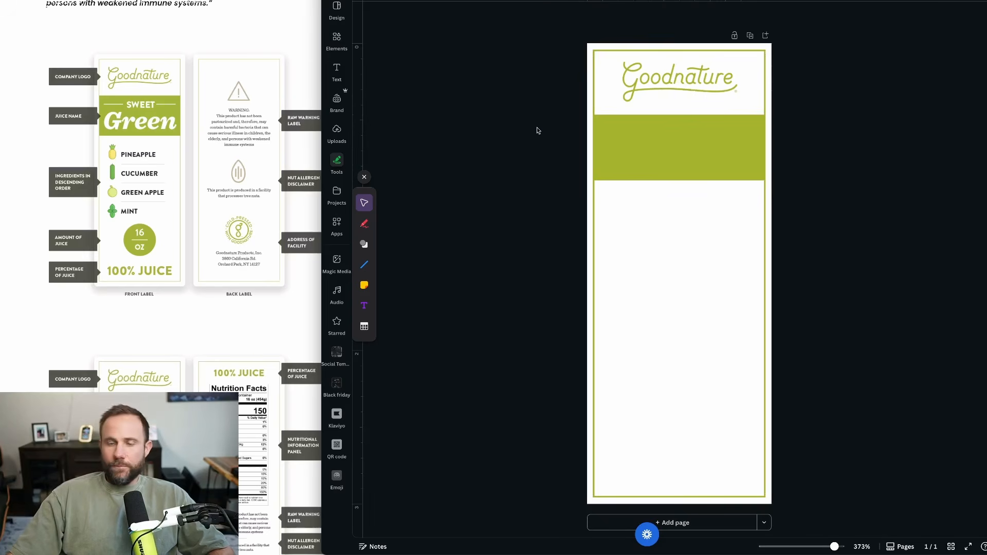
# Add a brand kit Heading text box and reduce its font size to 11
pyautogui.click(335, 72)
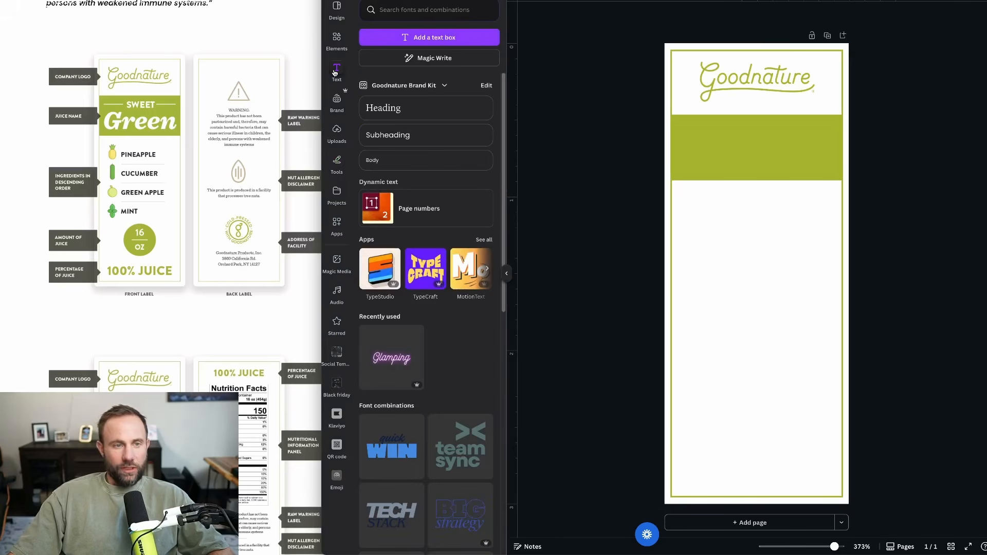
pyautogui.click(405, 111)
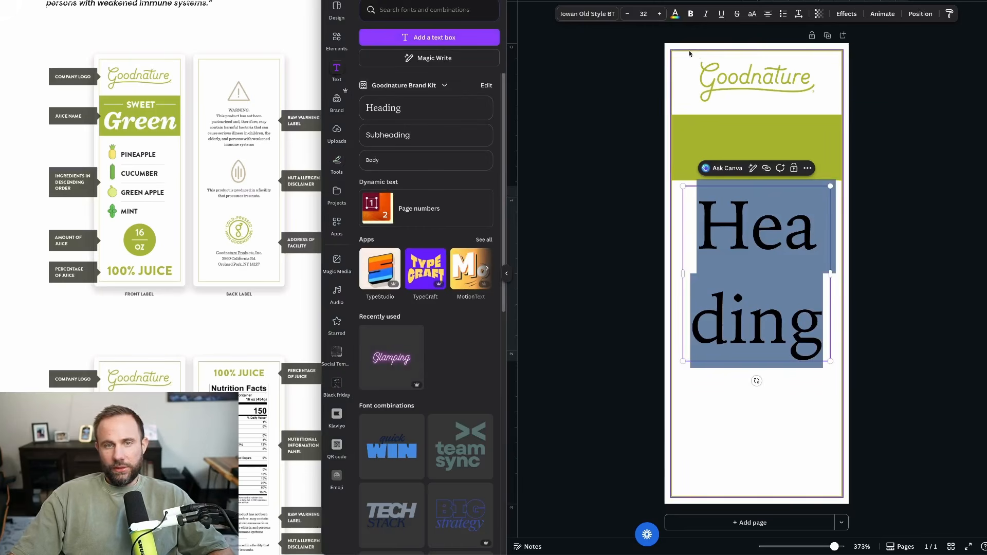
pyautogui.click(627, 14)
pyautogui.click(628, 15)
pyautogui.click(627, 15)
pyautogui.click(627, 15)
pyautogui.click(627, 14)
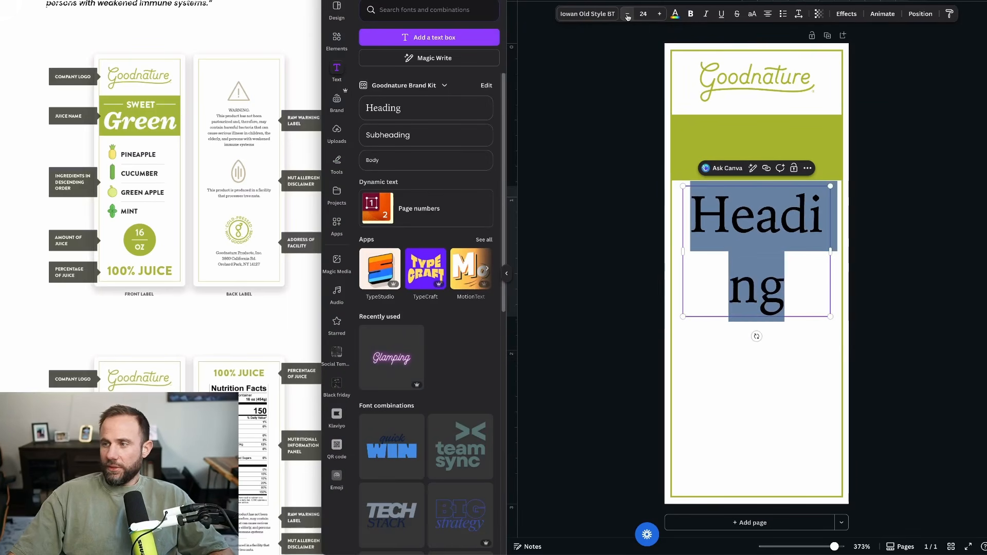
pyautogui.click(627, 15)
pyautogui.click(628, 14)
pyautogui.click(627, 14)
pyautogui.click(627, 14)
pyautogui.click(627, 15)
pyautogui.click(627, 15)
pyautogui.click(627, 14)
pyautogui.click(627, 15)
pyautogui.click(627, 14)
pyautogui.click(627, 15)
pyautogui.click(627, 14)
pyautogui.click(627, 14)
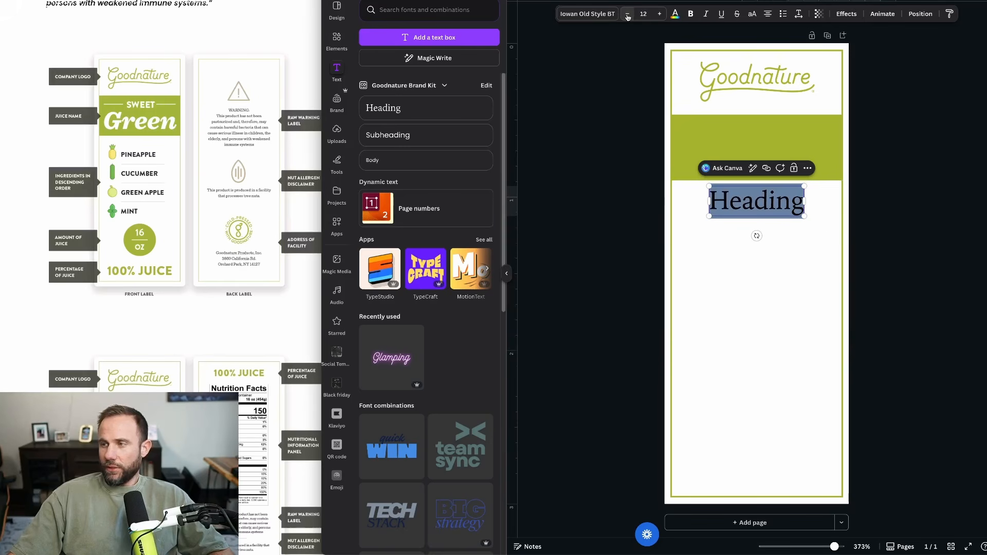
pyautogui.click(628, 14)
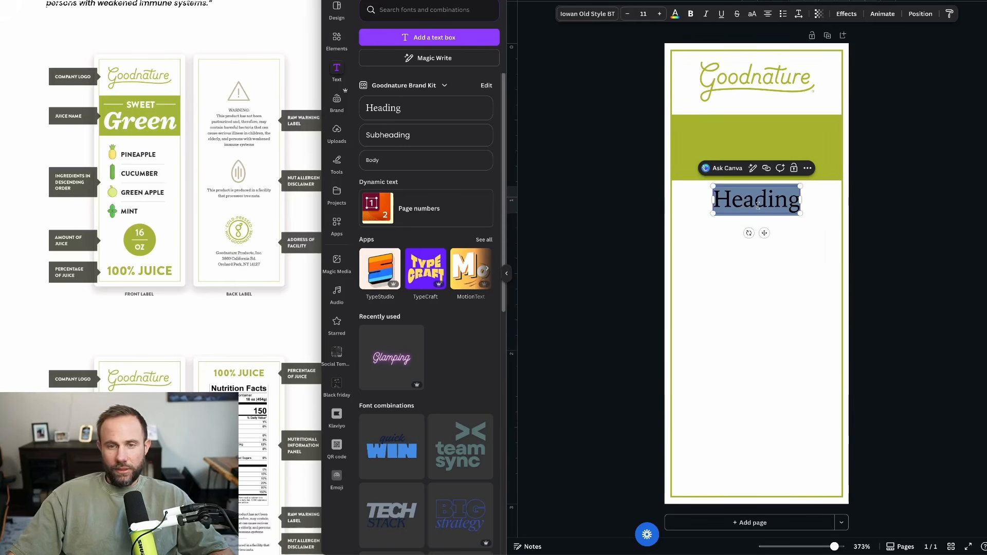
# Replace the heading placeholder with the juice name "Sweet Green"
pyautogui.write('S')
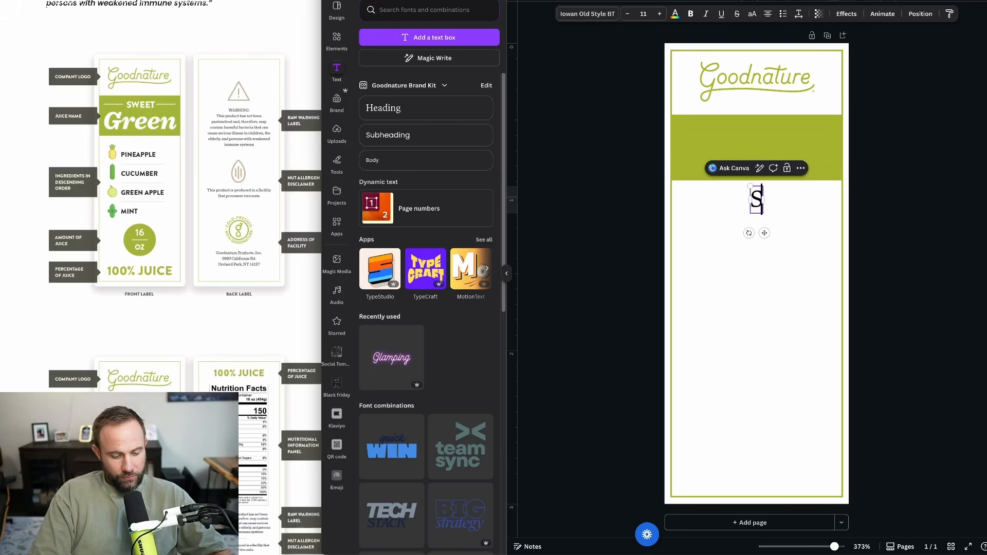
pyautogui.write('weet Greeb')
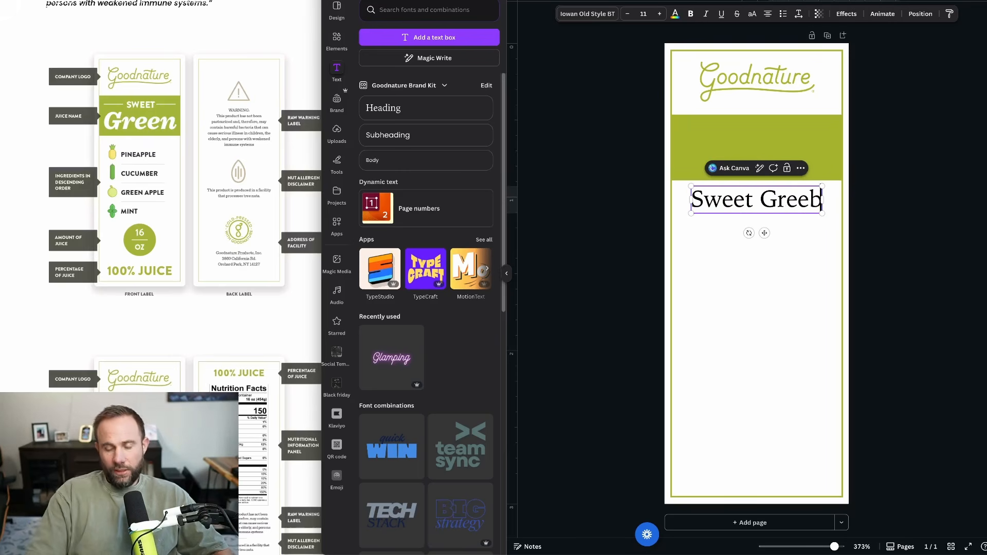
pyautogui.press('BackSpace')
pyautogui.write('n')
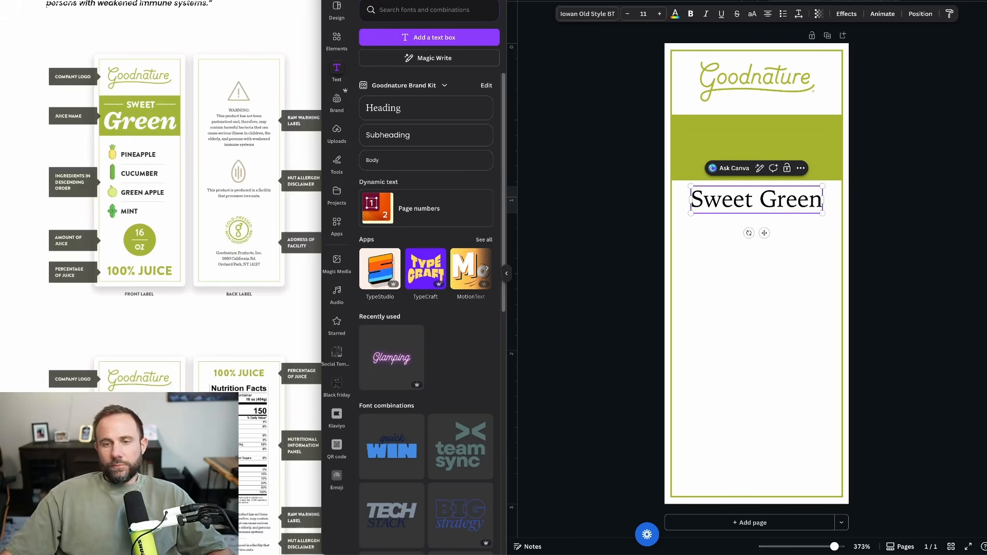
pyautogui.click(938, 216)
# Colour the Sweet Green heading white, centre it on the green band and enlarge it to font size 11.9
pyautogui.click(792, 211)
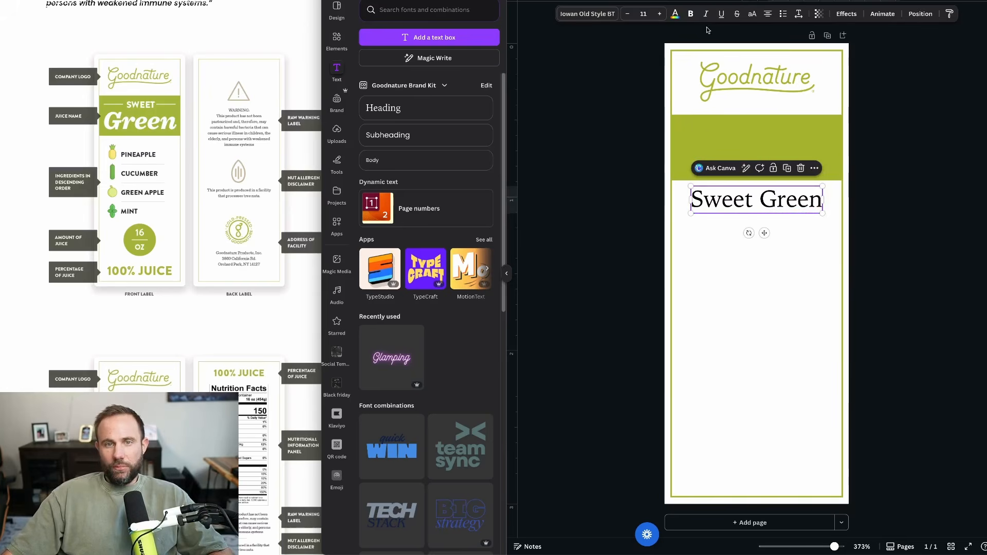
pyautogui.click(674, 16)
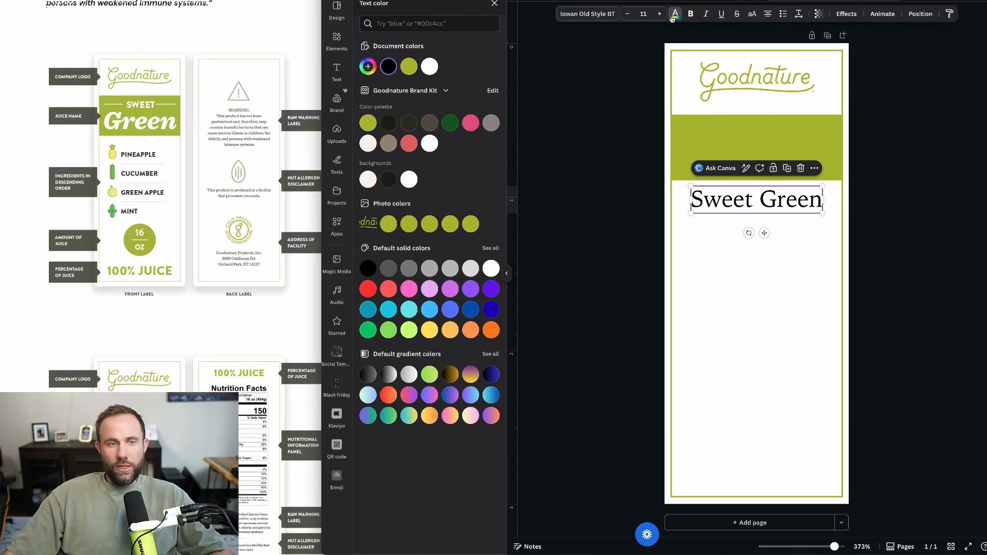
pyautogui.click(429, 67)
pyautogui.moveTo(733, 212); pyautogui.dragTo(828, 162)
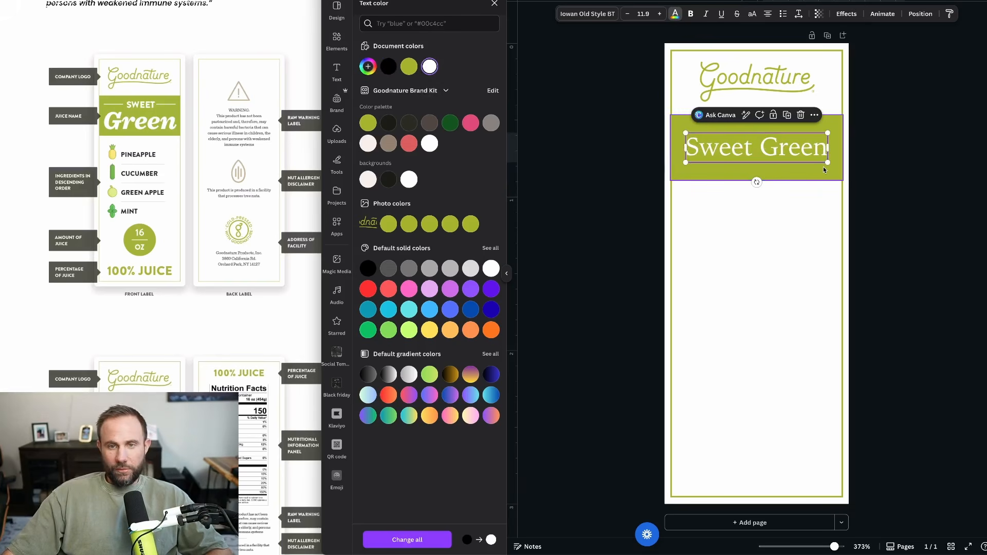
# Make the Sweet Green heading bold and scale it down to font size 11.4
pyautogui.click(676, 16)
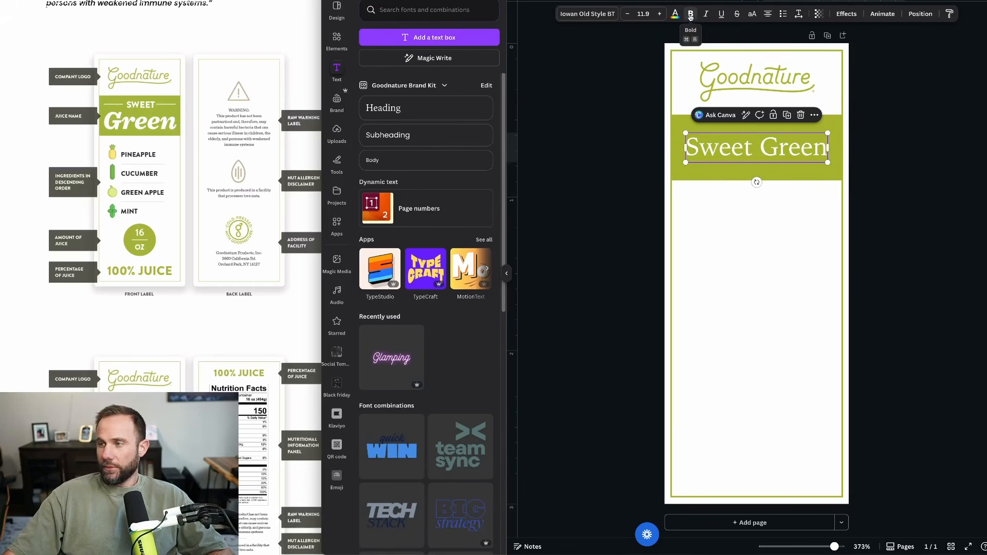
pyautogui.click(692, 15)
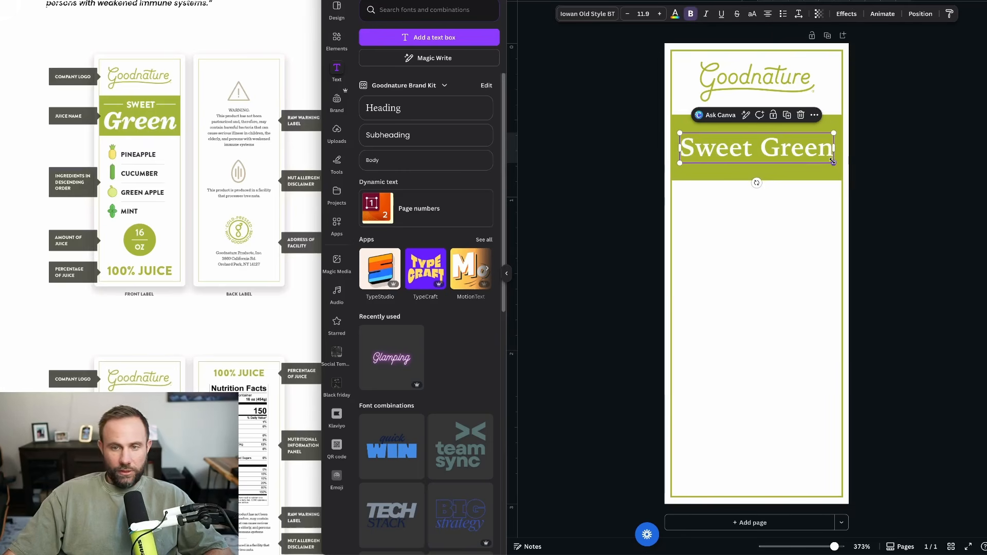
pyautogui.moveTo(832, 161); pyautogui.dragTo(829, 161)
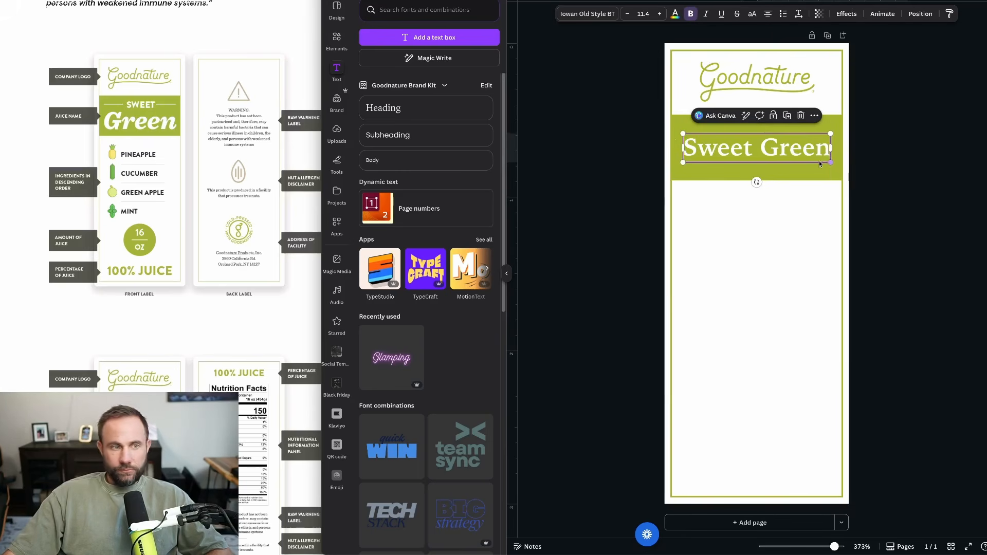
pyautogui.click(579, 122)
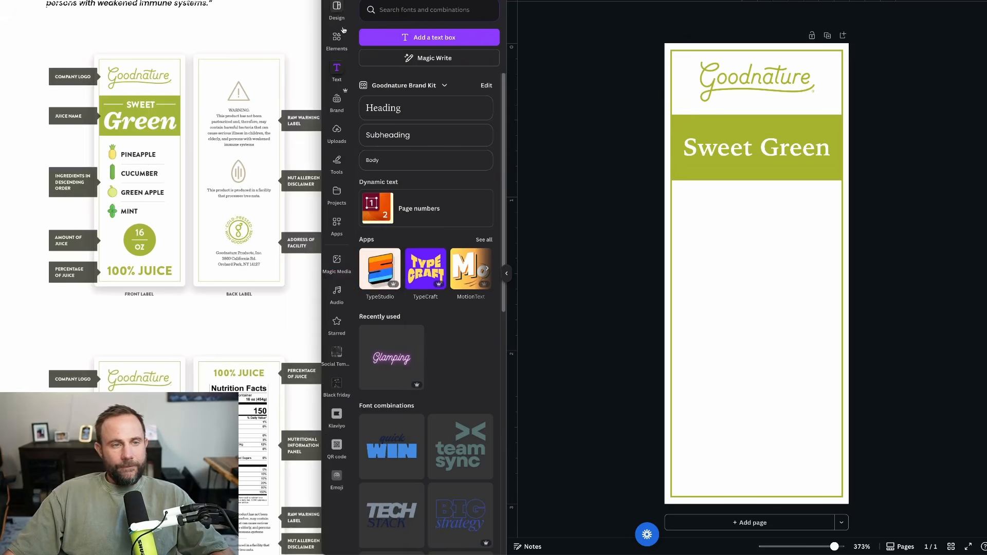
# Add a brand kit Subheading text box and reduce its font size to 9
pyautogui.click(407, 137)
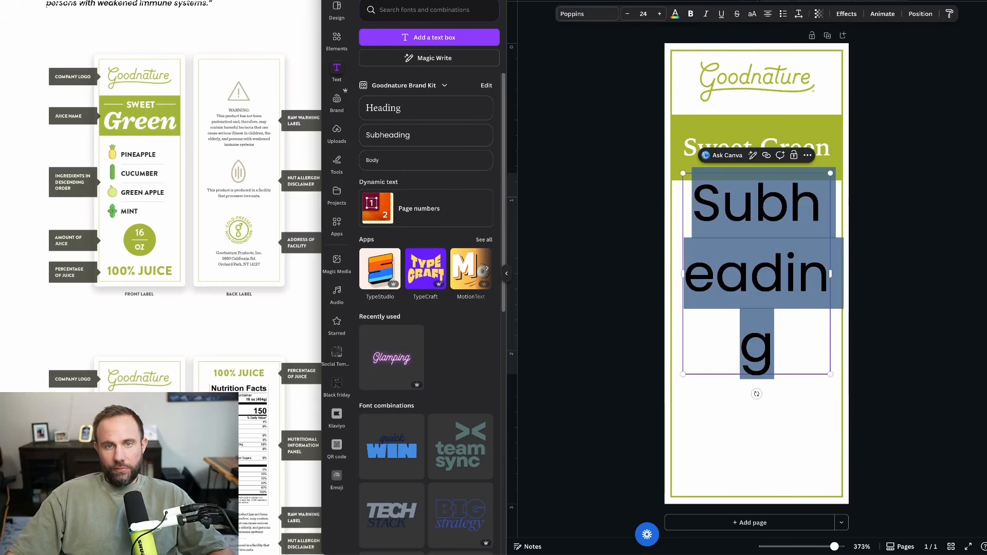
pyautogui.click(630, 17)
pyautogui.click(630, 17)
pyautogui.click(630, 17)
pyautogui.click(631, 17)
pyautogui.click(628, 17)
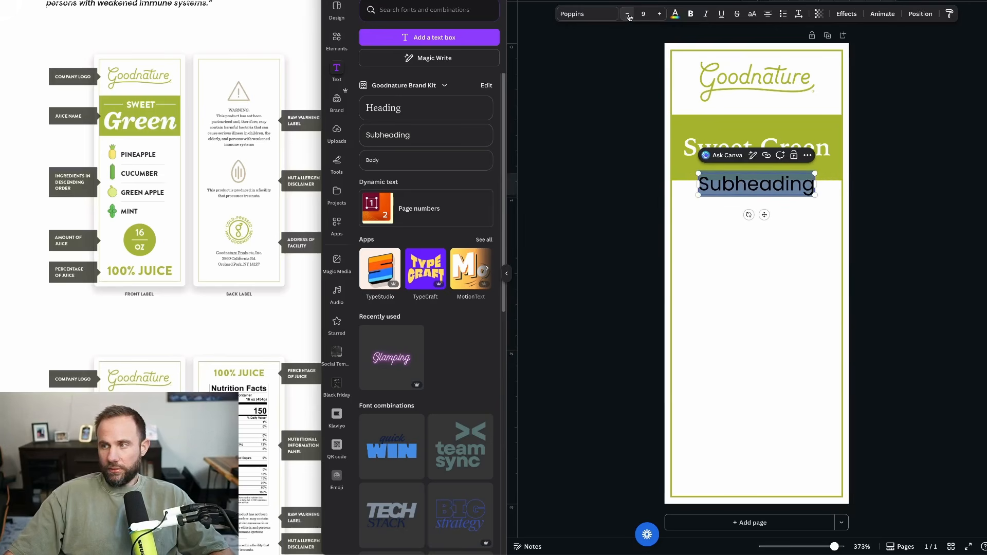
# Reduce the Subheading text to font size 8 and move it to the white area just below the green band
pyautogui.click(629, 17)
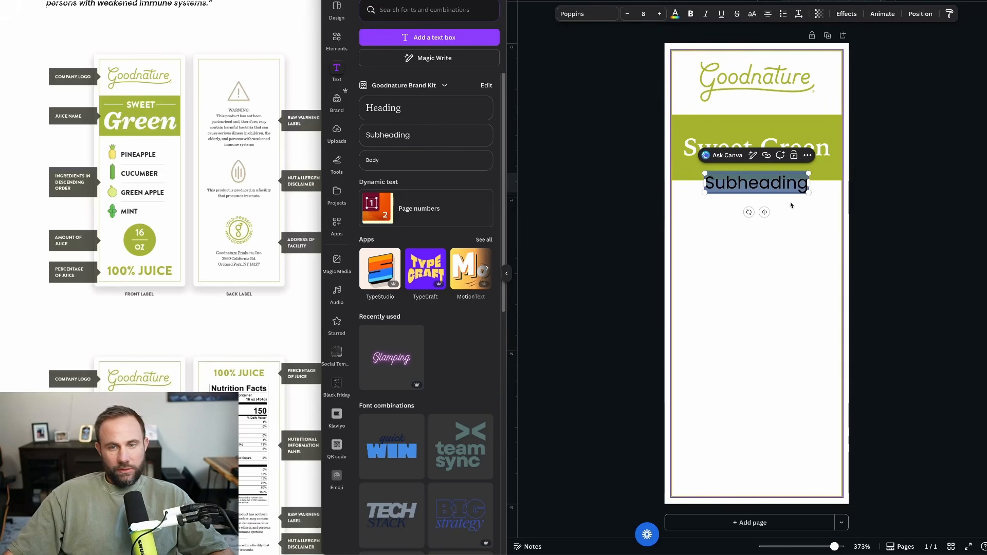
pyautogui.click(772, 190)
pyautogui.moveTo(772, 190); pyautogui.dragTo(777, 228)
# Replace the Subheading placeholder with the ingredients Pineapple, Cucumber, Green Apple and Mint, each on its own line
pyautogui.doubleClick(783, 225)
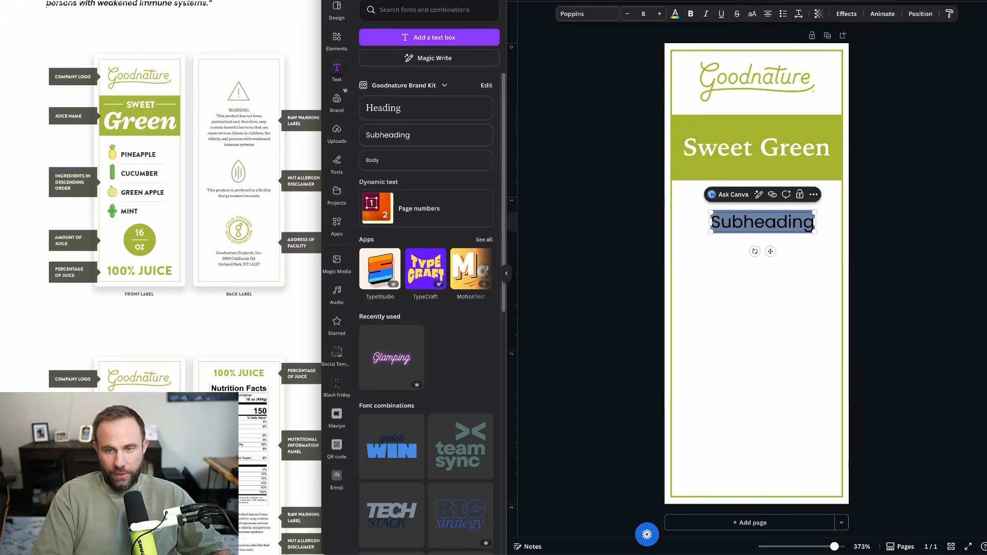
pyautogui.write('Pineapple')
pyautogui.press('Return')
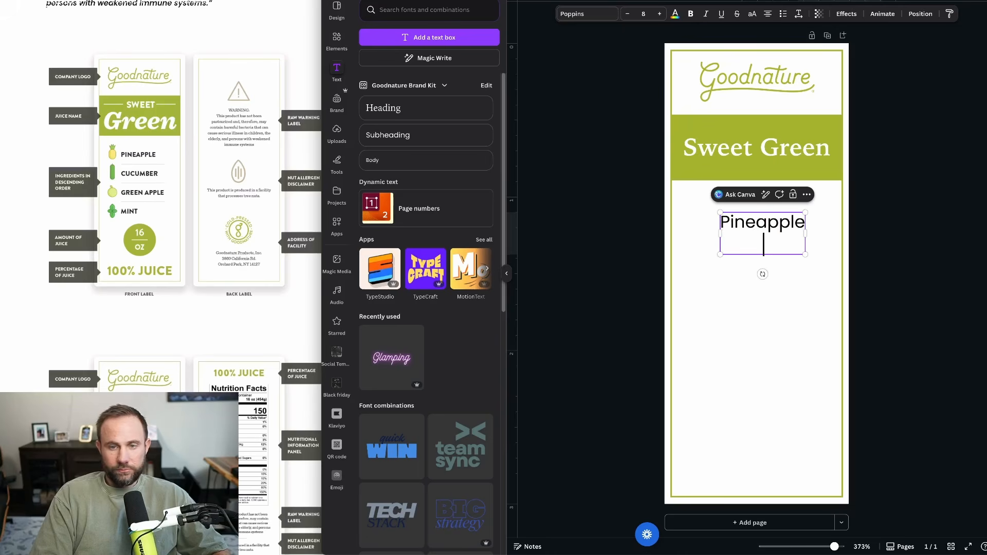
pyautogui.write('Cucumber')
pyautogui.press('Return')
pyautogui.write('Free')
pyautogui.press('BackSpace')
pyautogui.press('BackSpace')
pyautogui.press('BackSpace')
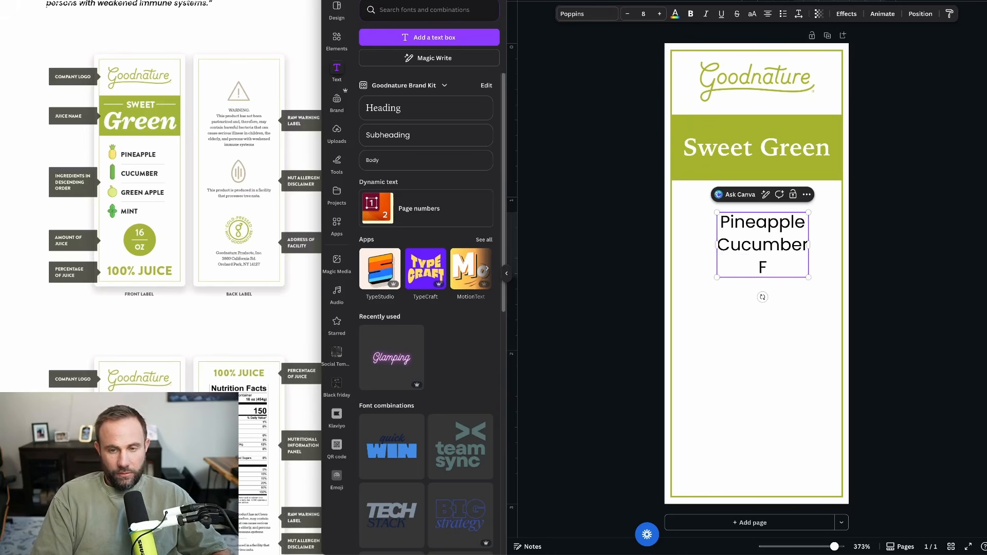
pyautogui.write('Green Apple')
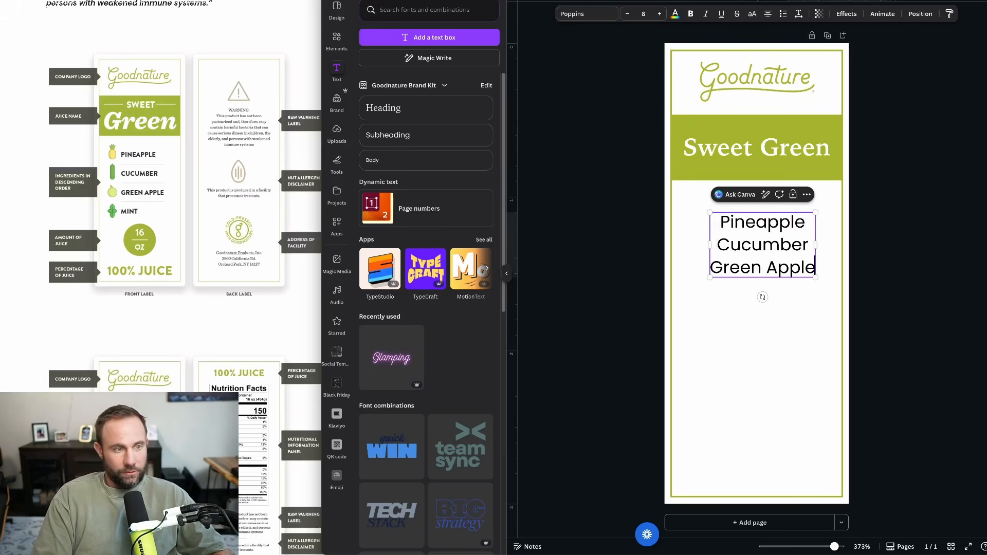
pyautogui.press('Return')
pyautogui.write('Mint')
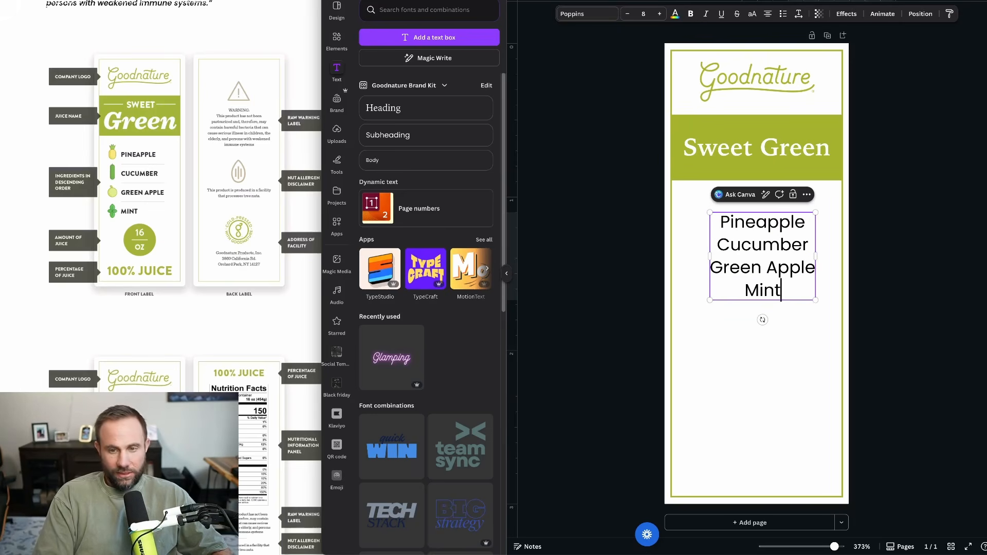
pyautogui.click(870, 243)
# Left-align the ingredient list and make it bold
pyautogui.click(775, 265)
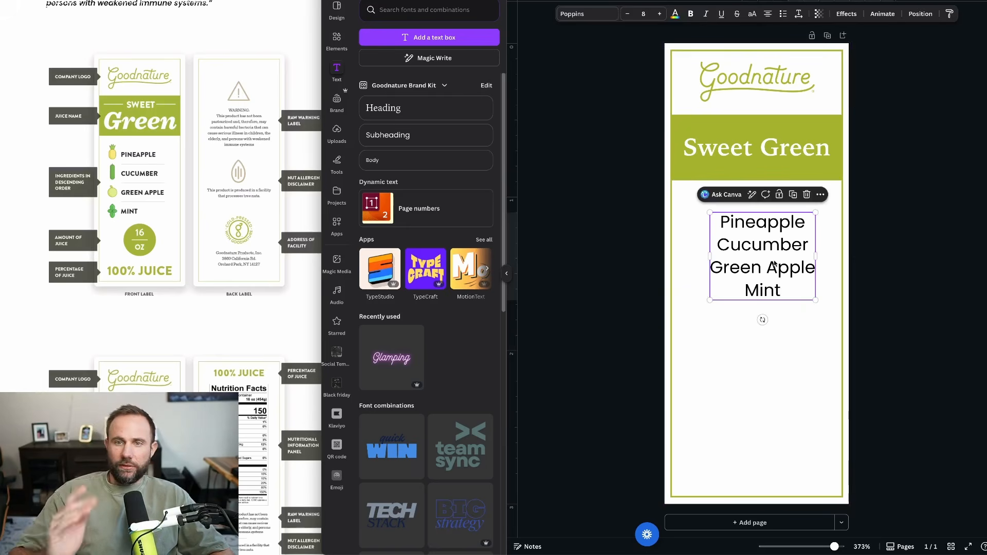
pyautogui.click(768, 15)
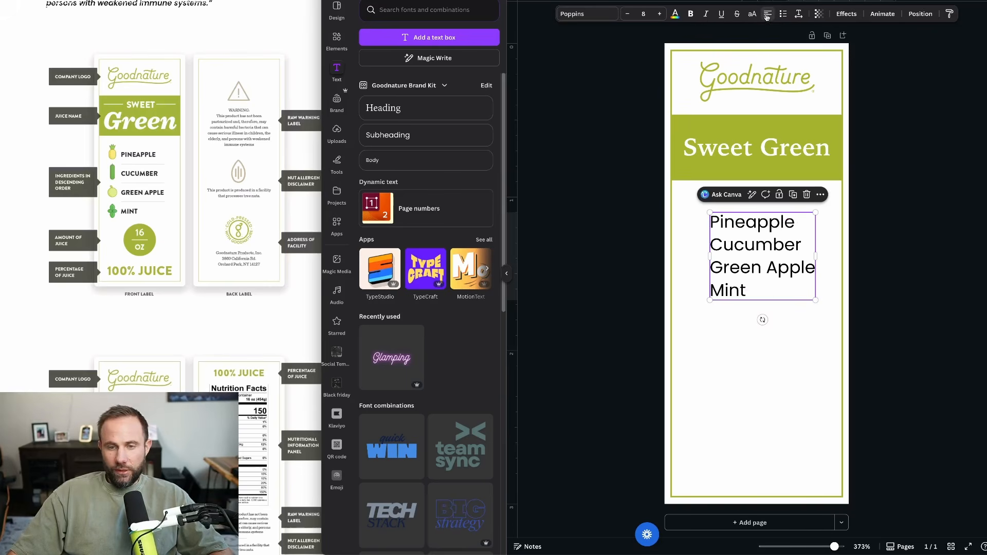
pyautogui.click(690, 15)
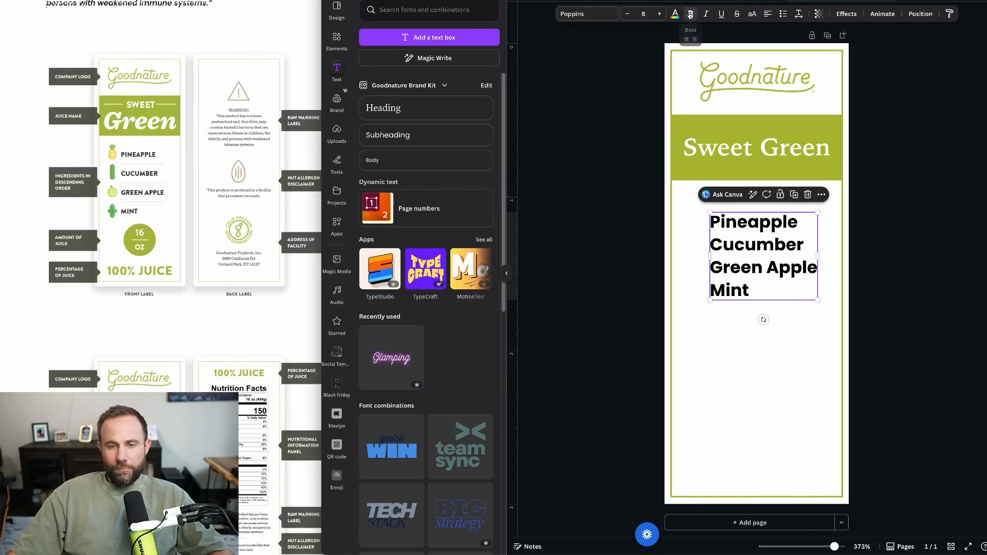
pyautogui.click(616, 242)
# Colour the ingredient list with the brand kit's near-black "eerie" colour
pyautogui.click(765, 251)
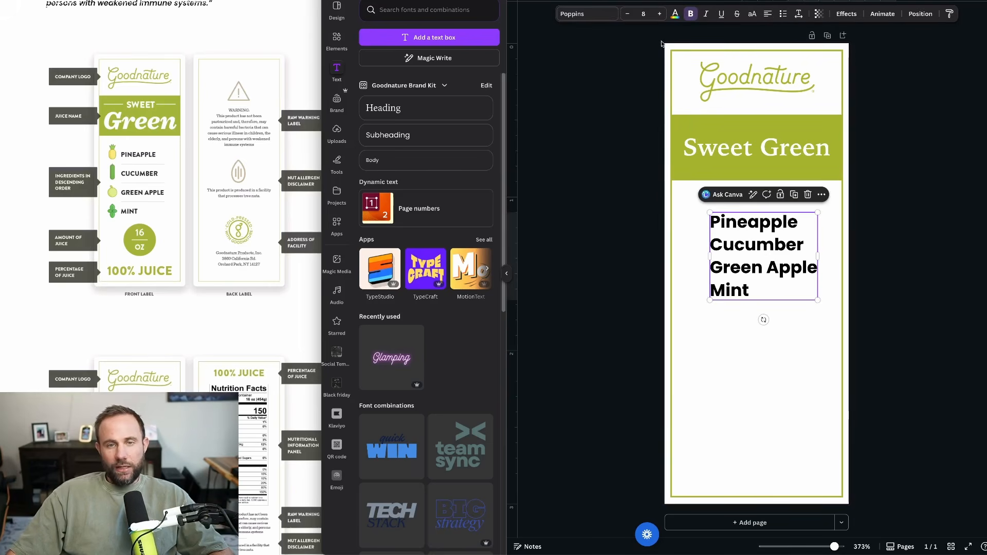
pyautogui.click(676, 15)
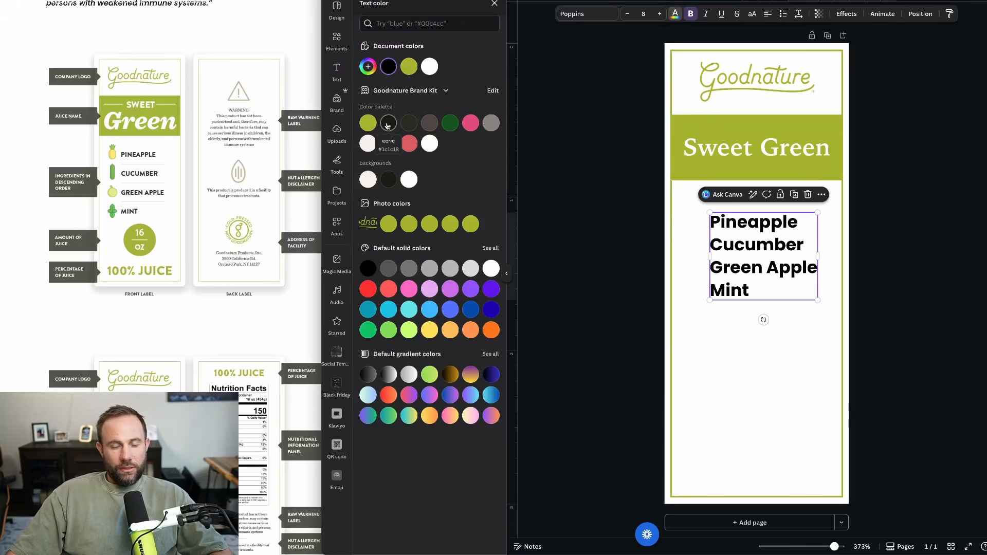
pyautogui.click(412, 127)
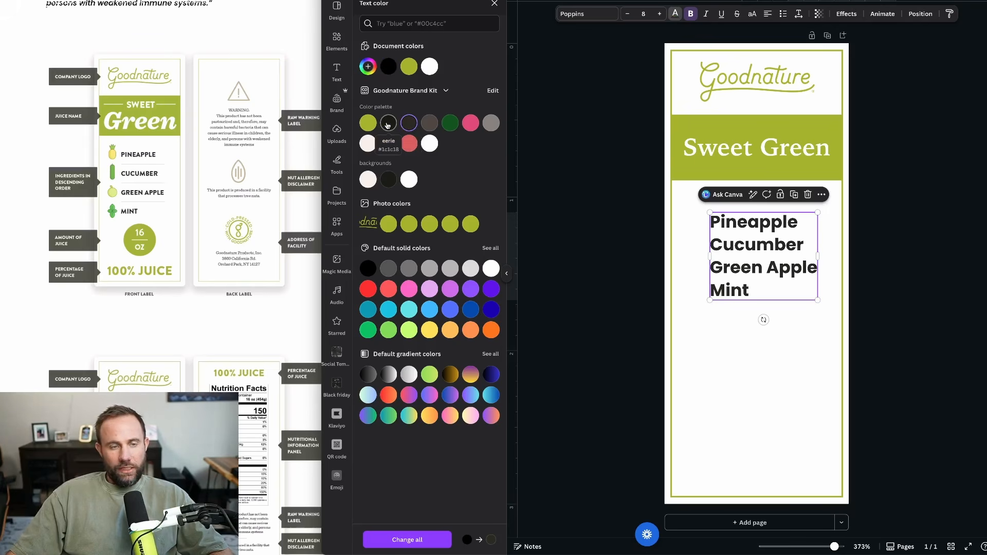
pyautogui.click(387, 125)
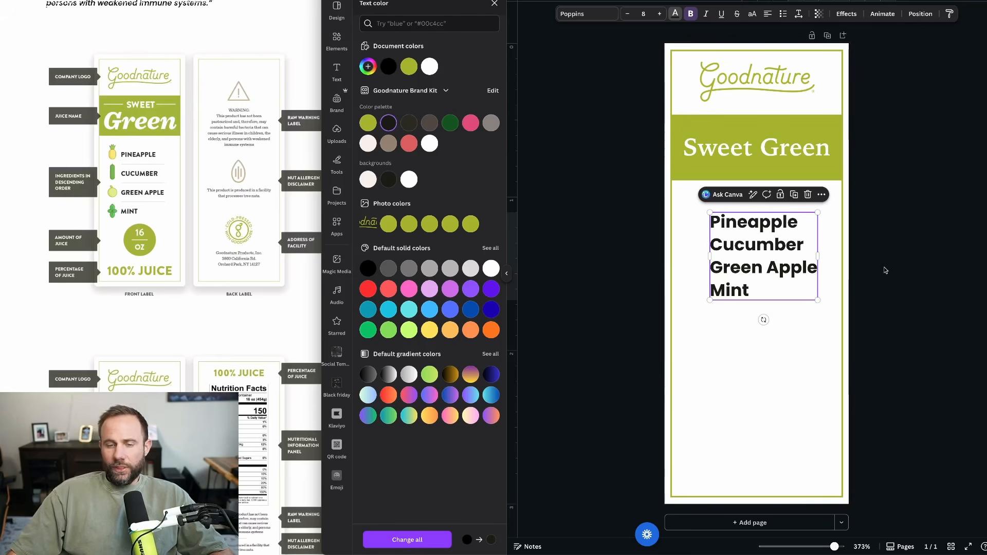
pyautogui.press('Escape')
# Set the ingredient list's letter spacing to 21 and its line spacing to 1.69
pyautogui.click(771, 247)
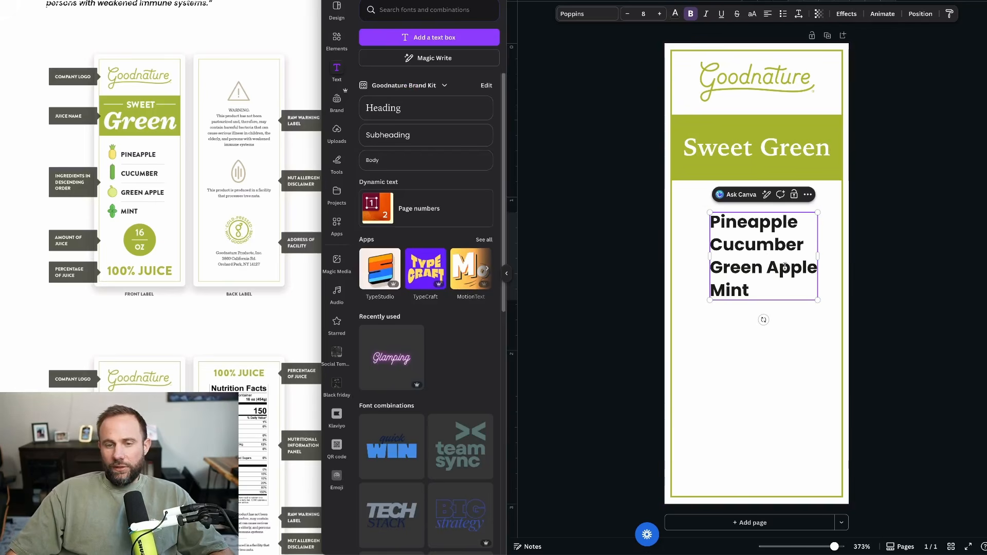
pyautogui.press('Escape')
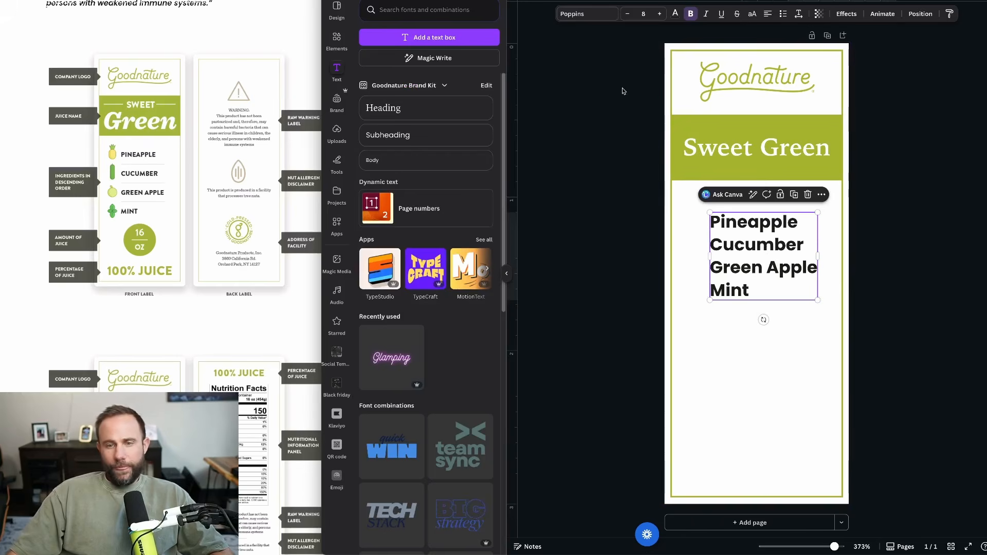
pyautogui.click(798, 15)
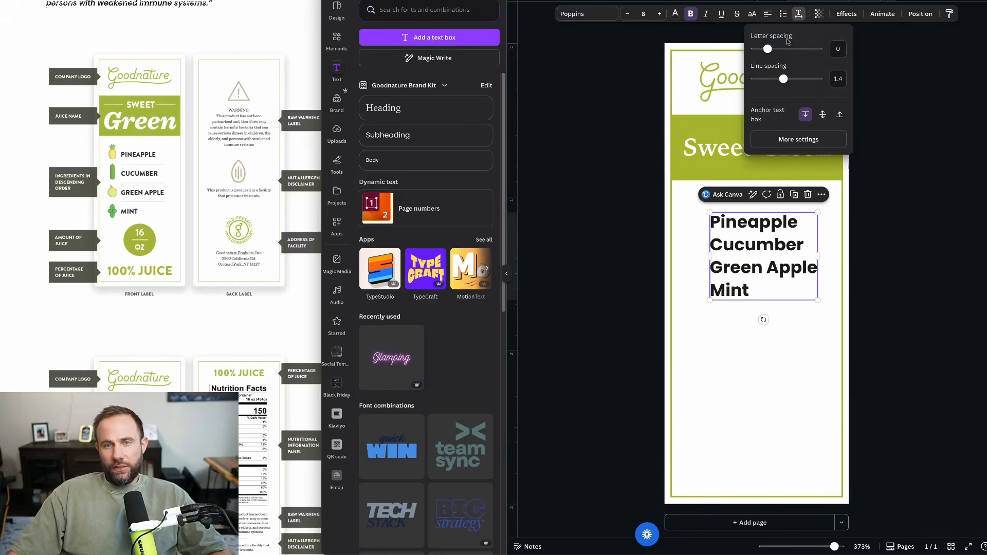
pyautogui.moveTo(768, 49); pyautogui.dragTo(769, 49)
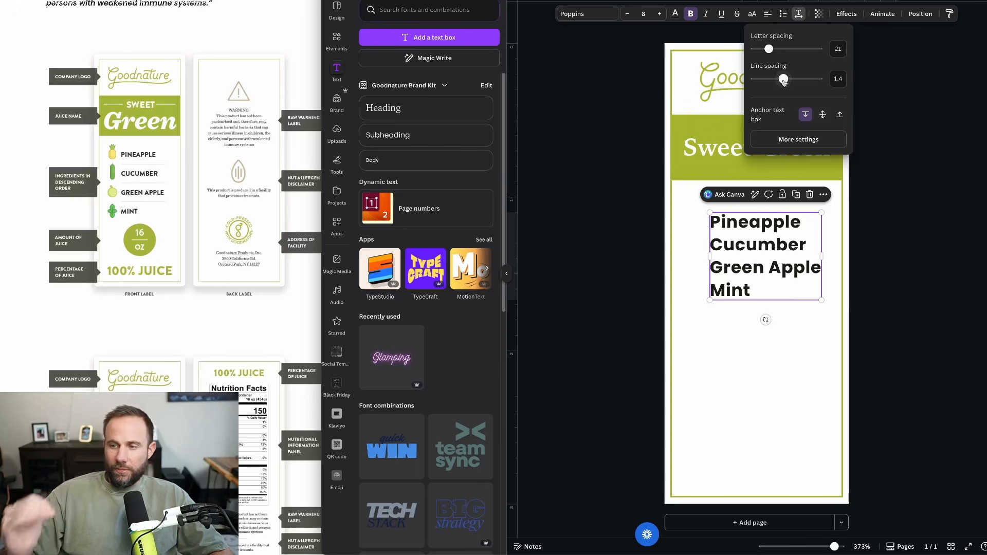
pyautogui.moveTo(784, 81); pyautogui.dragTo(794, 84)
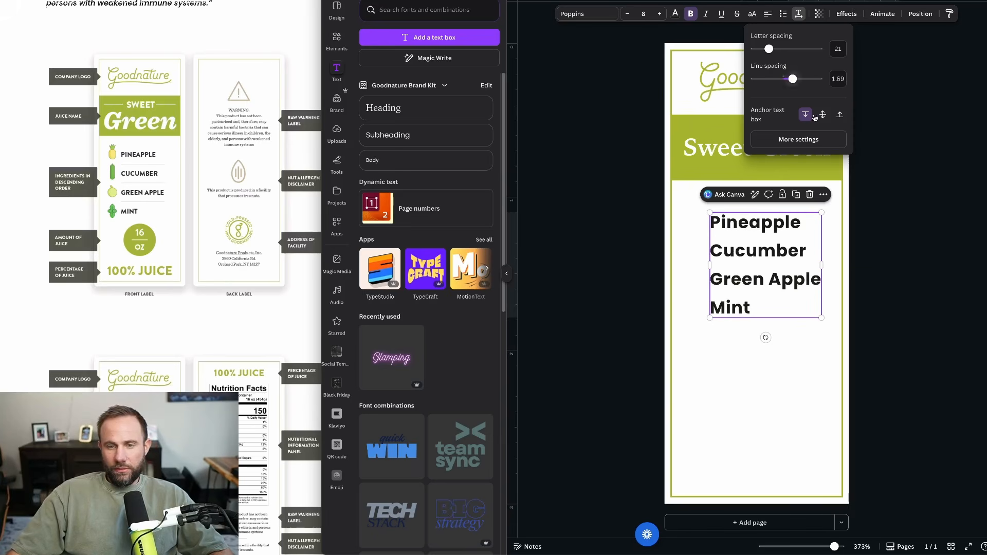
pyautogui.click(893, 189)
pyautogui.click(873, 274)
# Shift the ingredient list slightly to the right to leave room for icons beside the names
pyautogui.moveTo(749, 253)
pyautogui.mouseDown()
pyautogui.moveTo(742, 248)
pyautogui.moveTo(754, 254)
pyautogui.mouseUp()
pyautogui.click(606, 228)
pyautogui.click(766, 225)
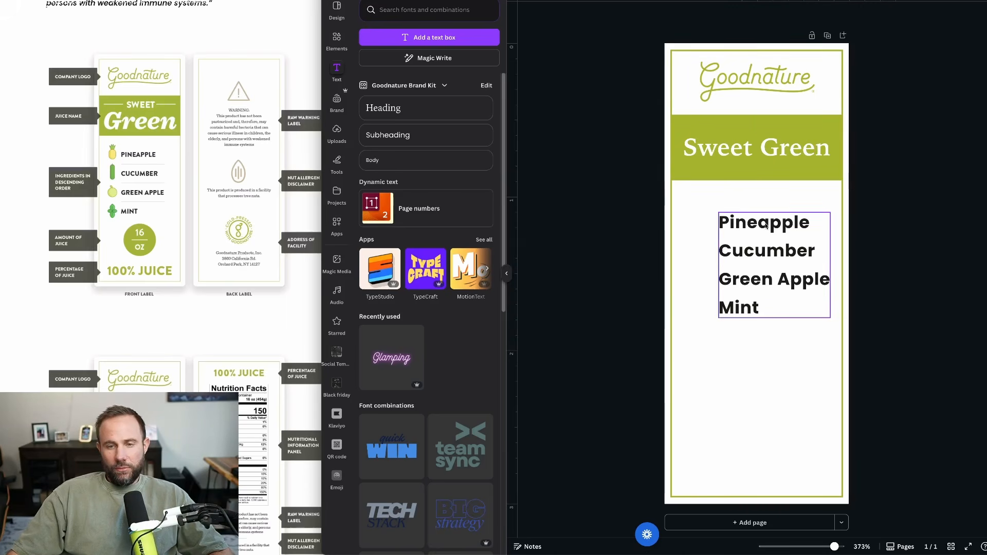
pyautogui.click(602, 110)
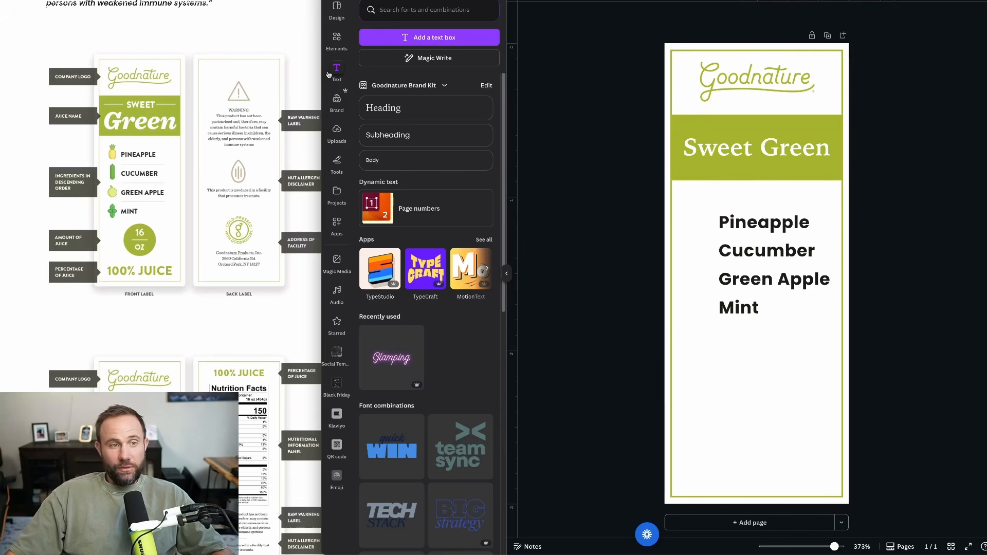
# Search the elements library for "pineapple" and show all of the graphics results
pyautogui.click(336, 40)
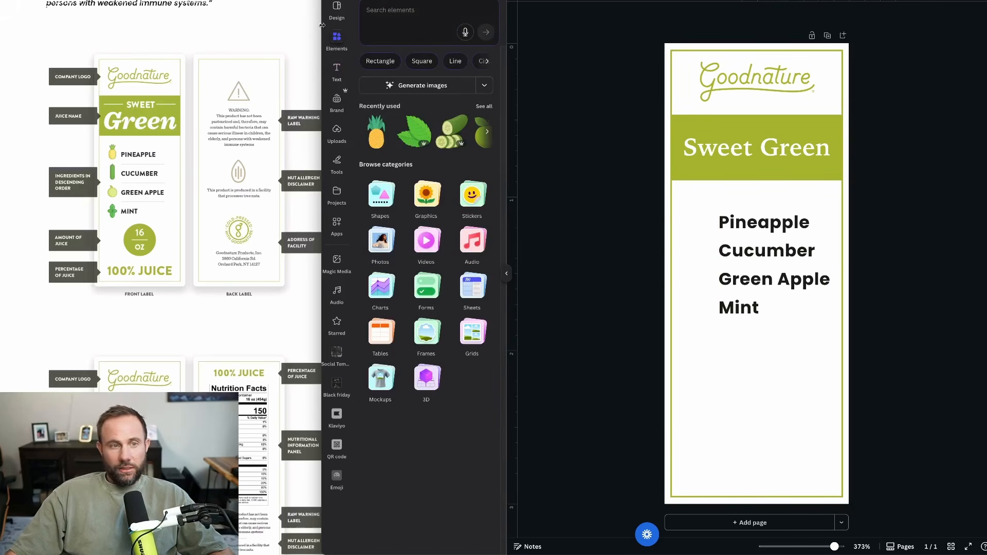
pyautogui.click(406, 12)
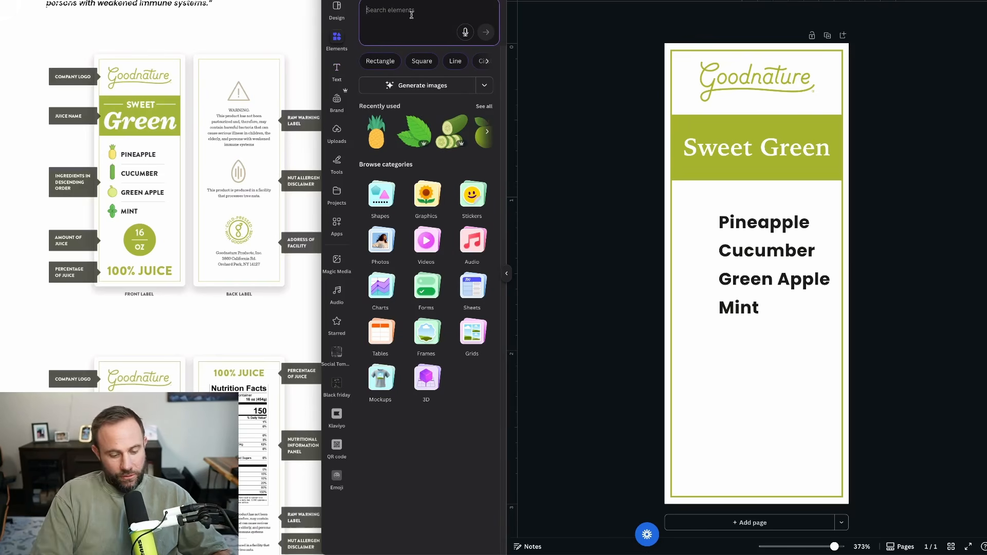
pyautogui.write('pioneappl')
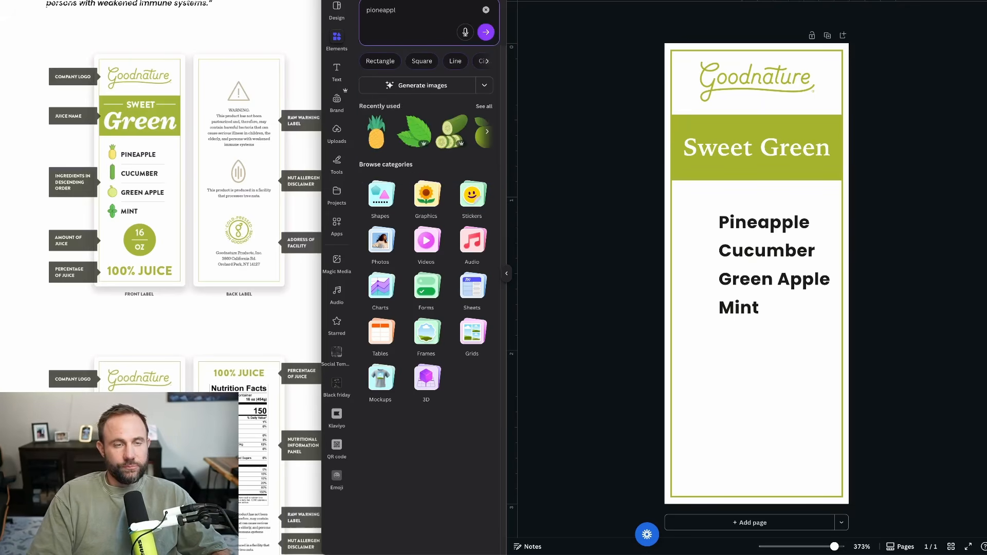
pyautogui.press('BackSpace')
pyautogui.write('neapple')
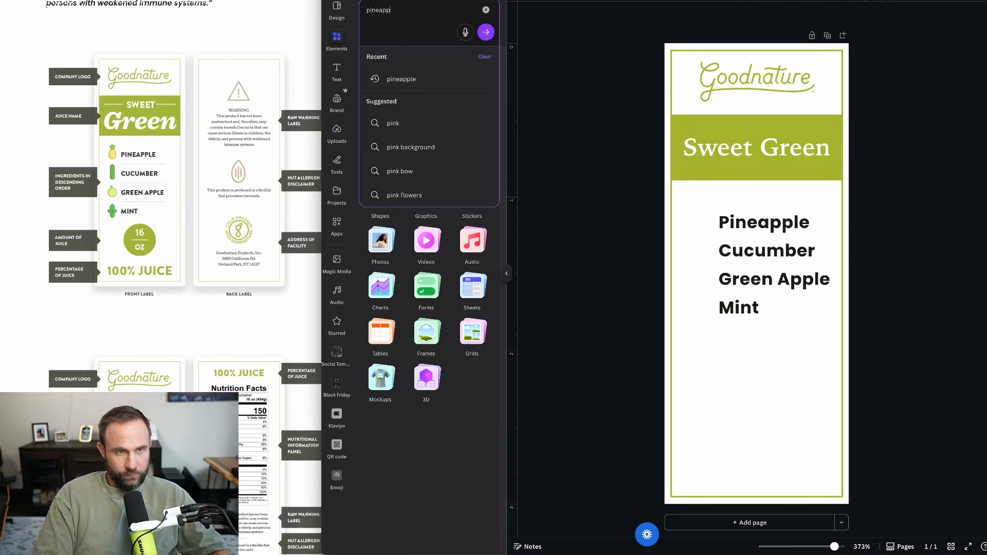
pyautogui.press('Return')
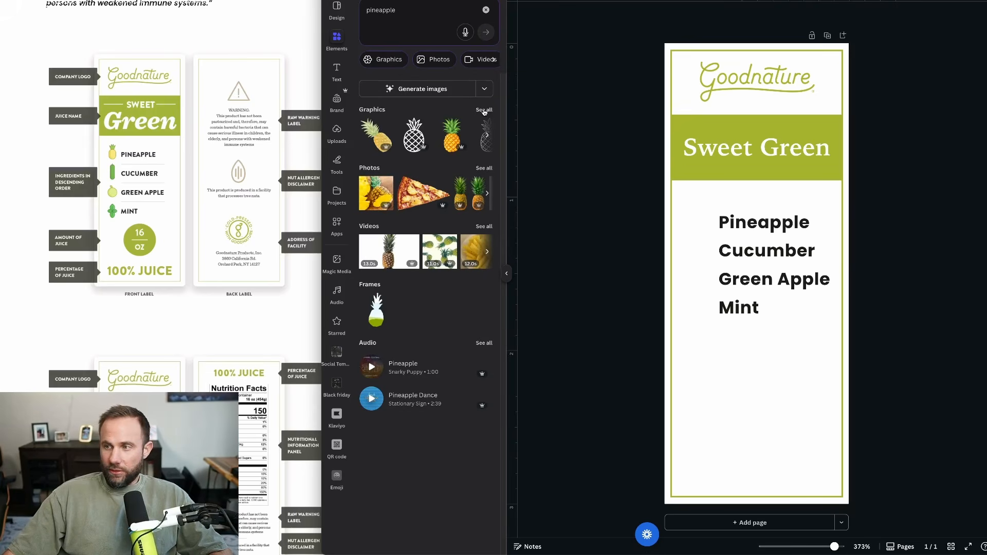
pyautogui.click(484, 110)
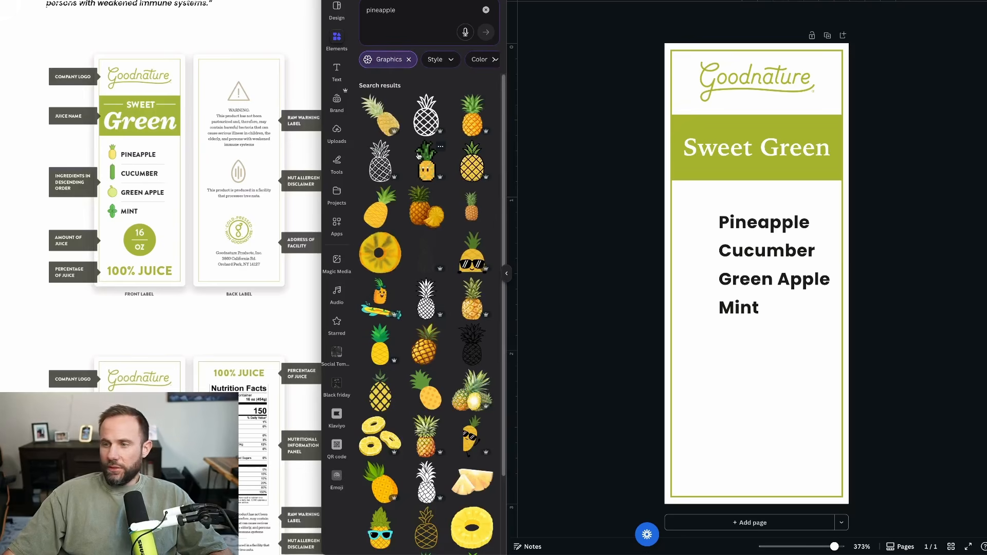
# Add the flat yellow pineapple graphic with green leaves and shrink it to icon size beside the word Pineapple
pyautogui.scroll(-8, 419, 155)
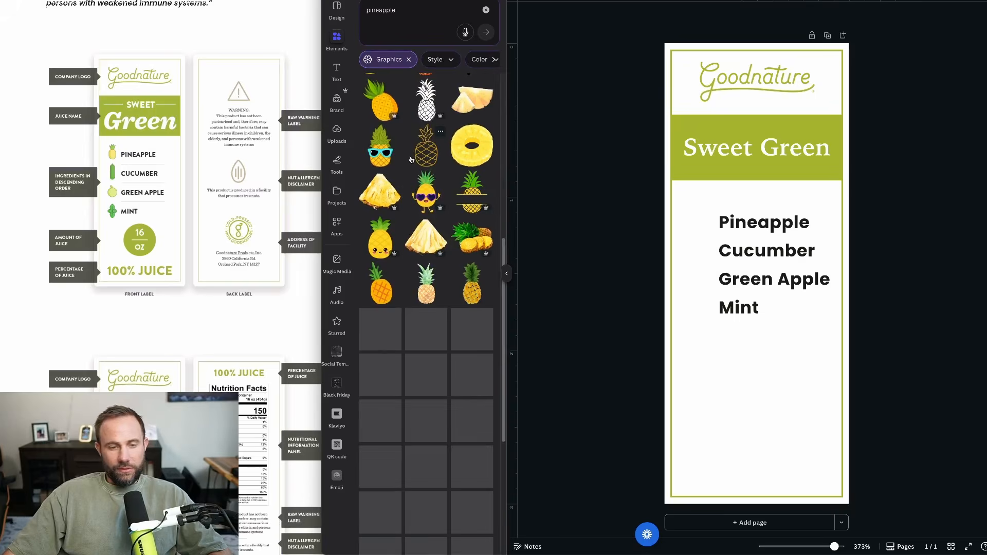
pyautogui.scroll(-10, 411, 160)
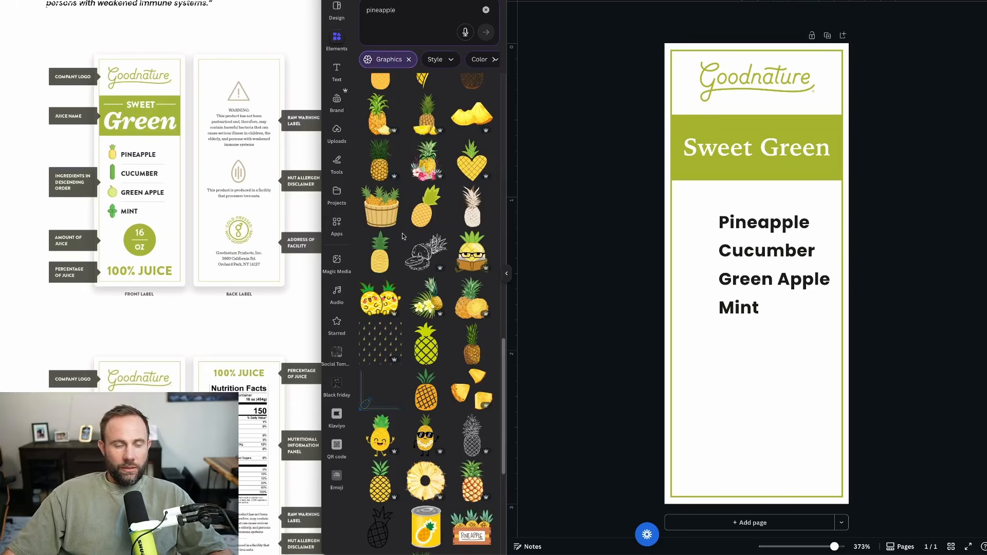
pyautogui.scroll(-3, 422, 234)
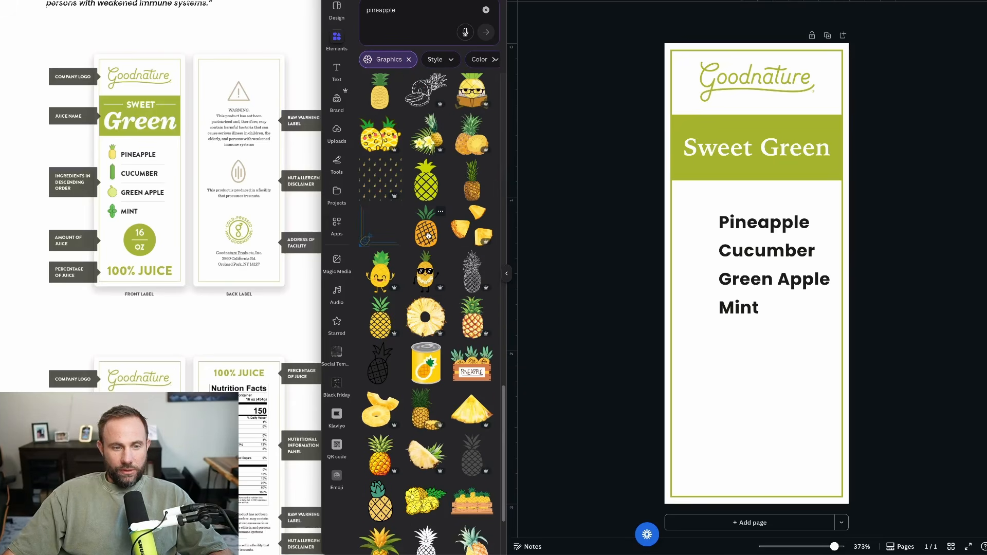
pyautogui.scroll(-7, 428, 236)
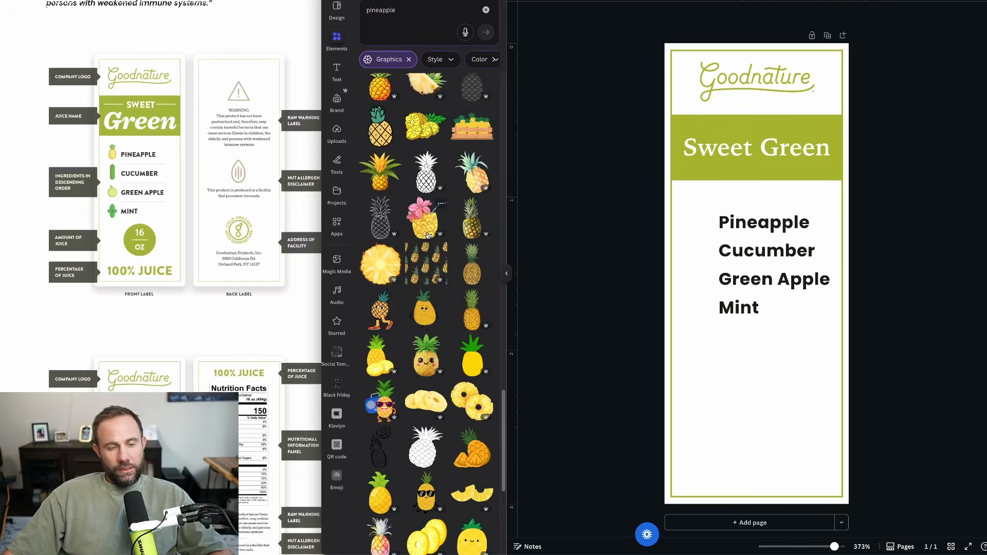
pyautogui.scroll(-3, 428, 236)
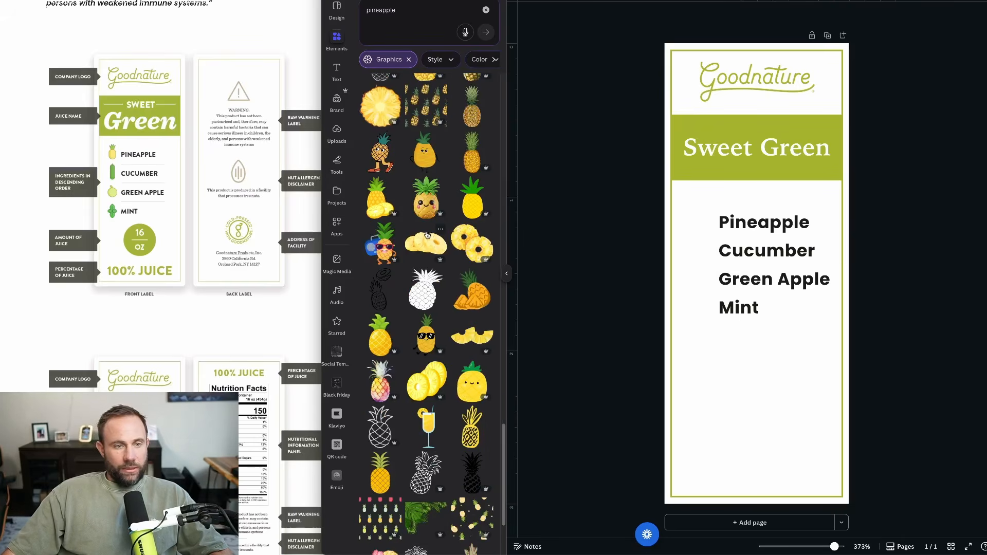
pyautogui.click(474, 204)
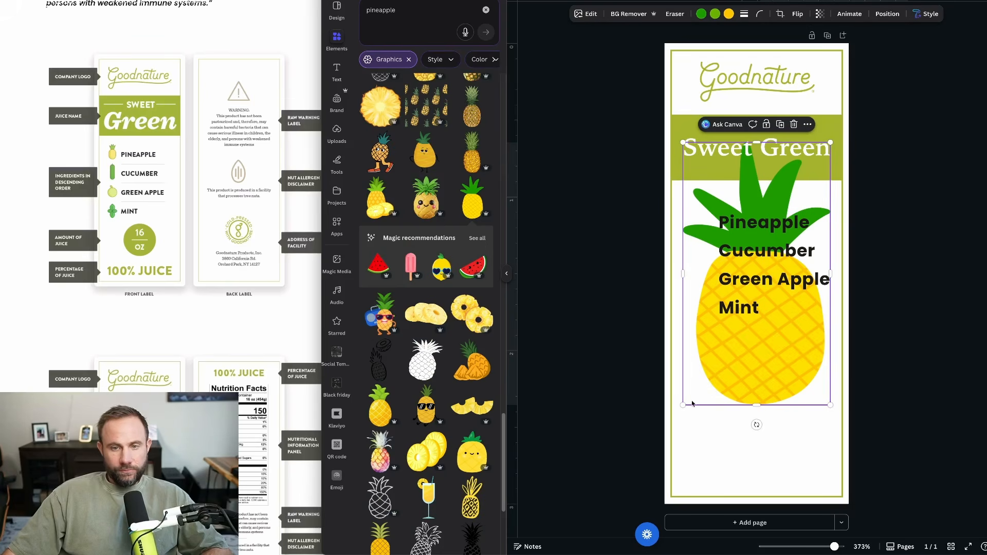
pyautogui.moveTo(686, 408); pyautogui.dragTo(703, 225)
pyautogui.click(705, 312)
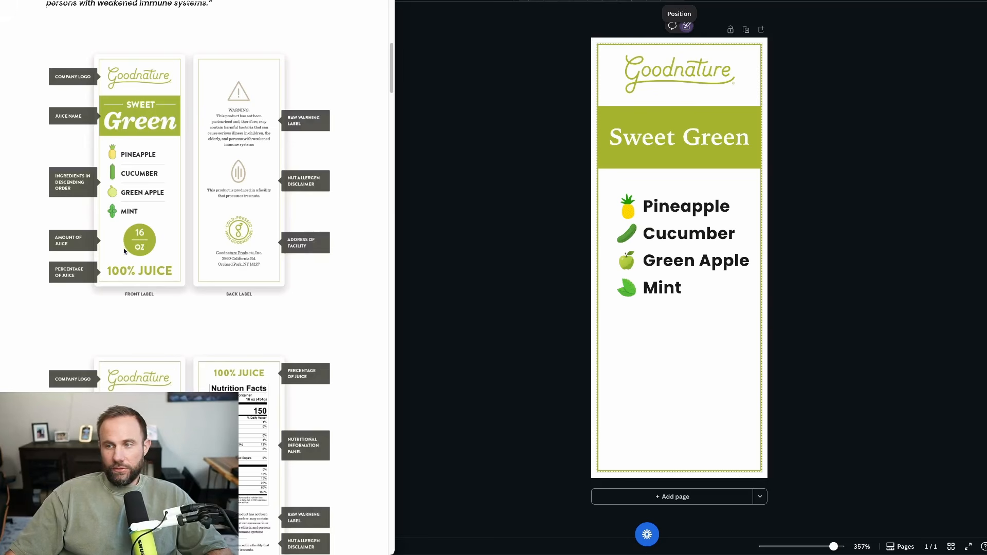
# Add a green circle centred in the blank area below the ingredient list and enlarge it slightly
pyautogui.click(508, 342)
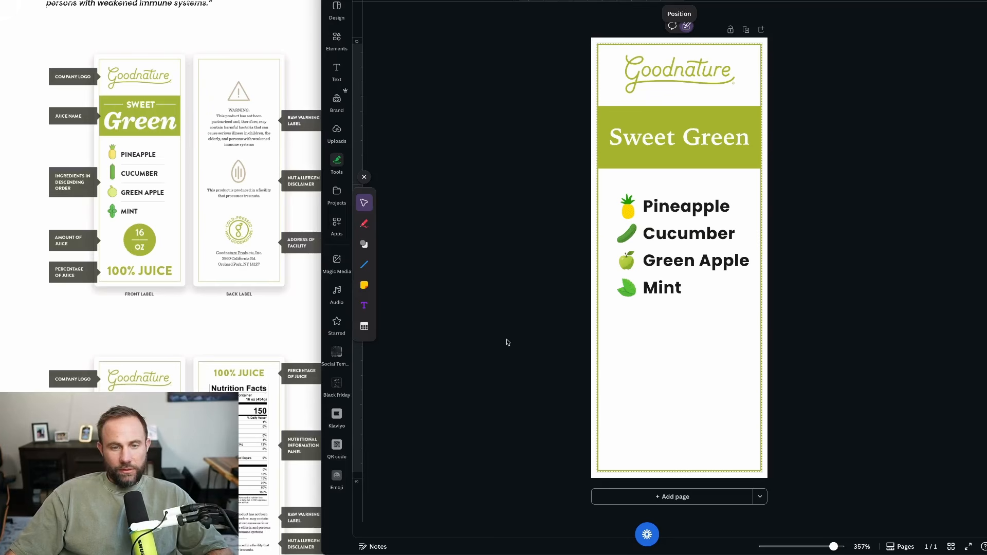
pyautogui.click(364, 244)
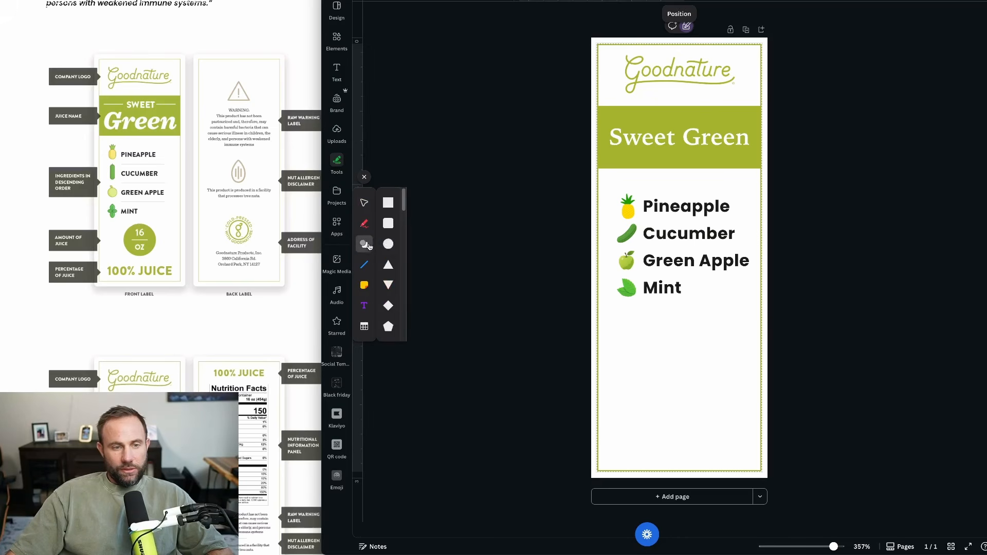
pyautogui.click(389, 244)
pyautogui.moveTo(687, 268); pyautogui.dragTo(691, 380)
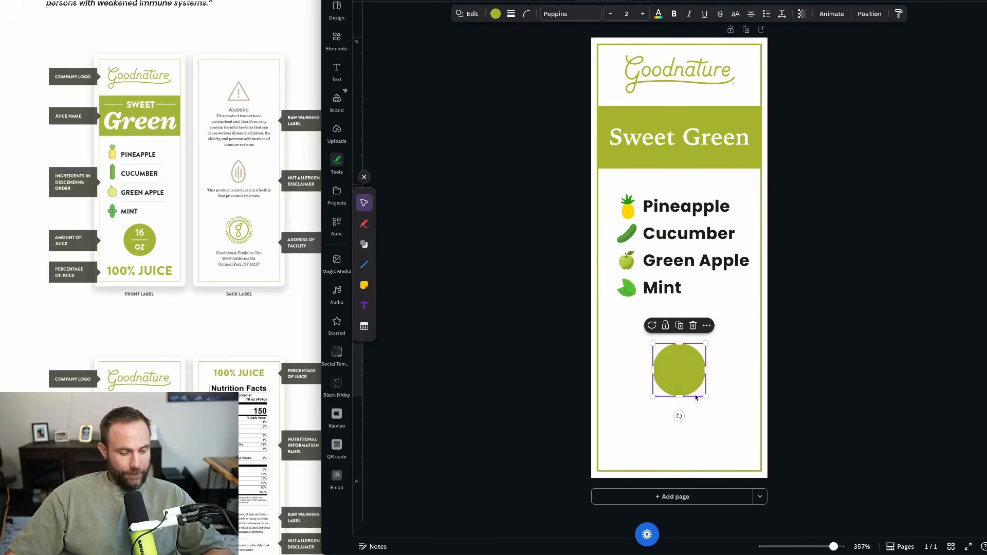
pyautogui.moveTo(704, 395); pyautogui.dragTo(710, 402)
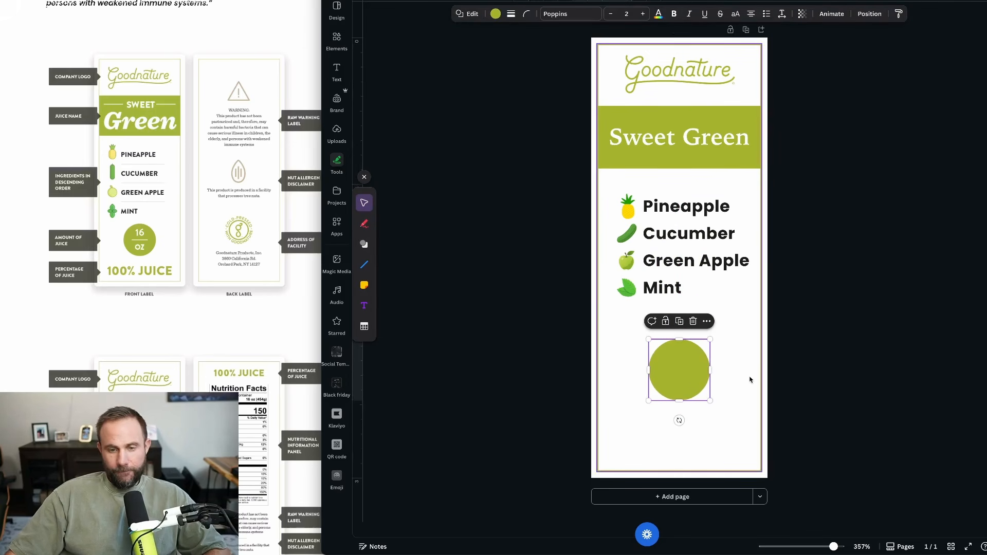
pyautogui.click(750, 379)
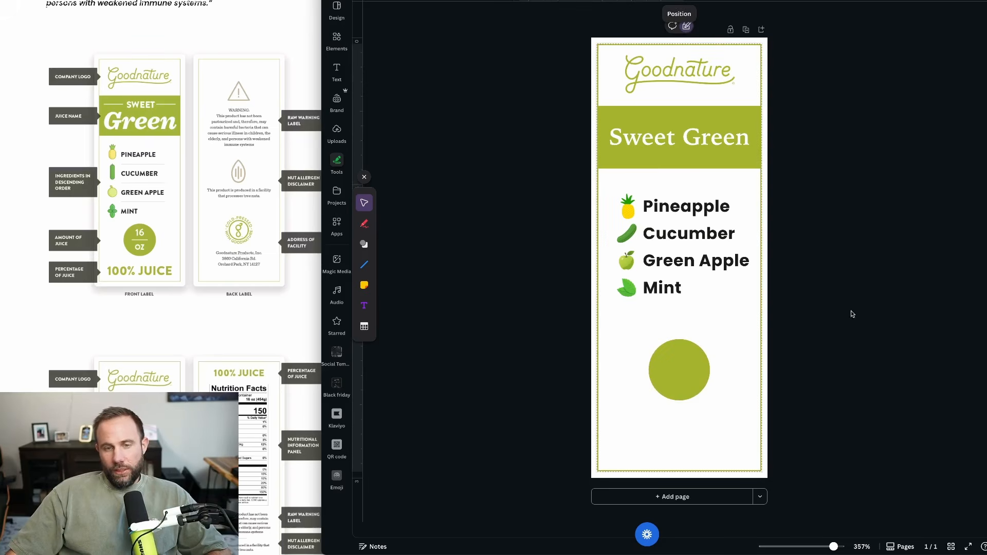
# Add a text box in the brand kit's Heading style and reduce its font size to 12
pyautogui.click(336, 71)
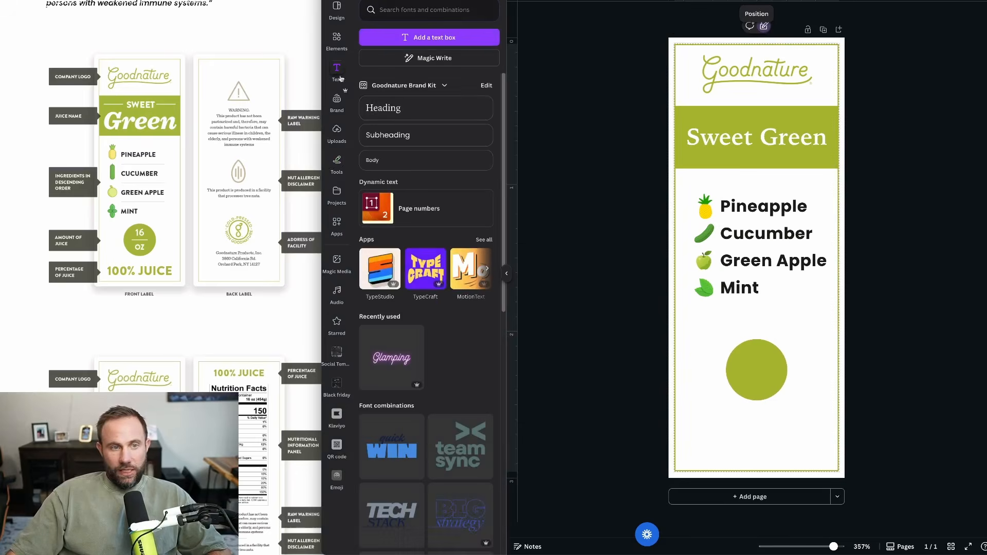
pyautogui.click(400, 109)
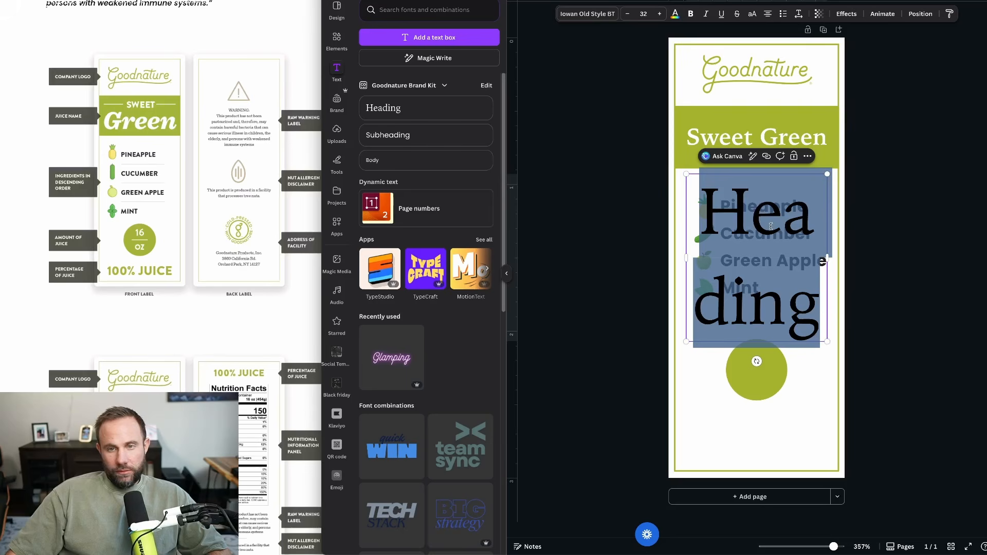
pyautogui.click(627, 14)
pyautogui.click(627, 14)
pyautogui.click(627, 14)
pyautogui.click(627, 14)
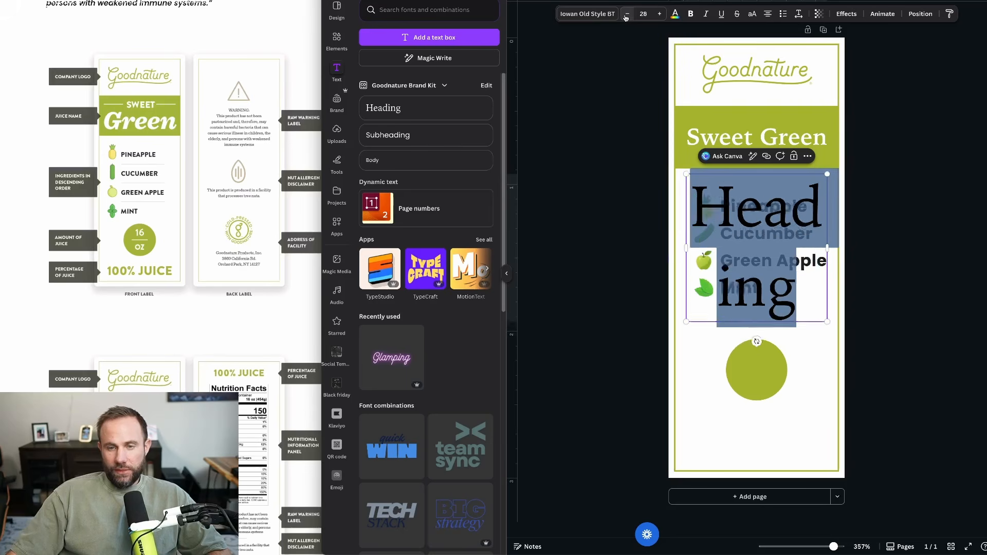
pyautogui.click(627, 13)
pyautogui.click(627, 13)
pyautogui.click(627, 14)
pyautogui.click(627, 13)
pyautogui.click(627, 13)
pyautogui.click(627, 14)
pyautogui.click(627, 14)
pyautogui.click(627, 14)
pyautogui.click(626, 16)
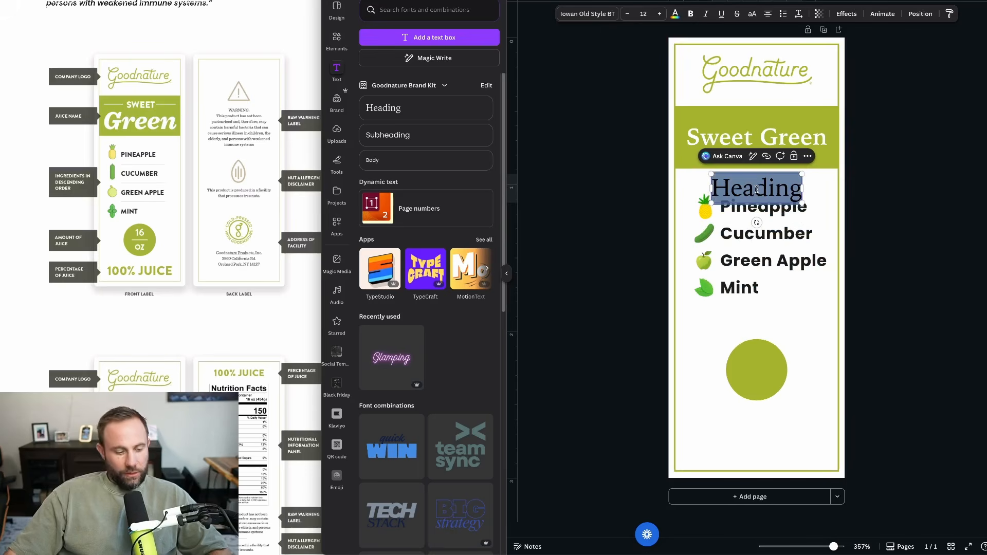
# Replace the heading text with "12" above "Oz", then shrink it to size 9.4 and centre it inside the green circle
pyautogui.write('12')
pyautogui.press('Return')
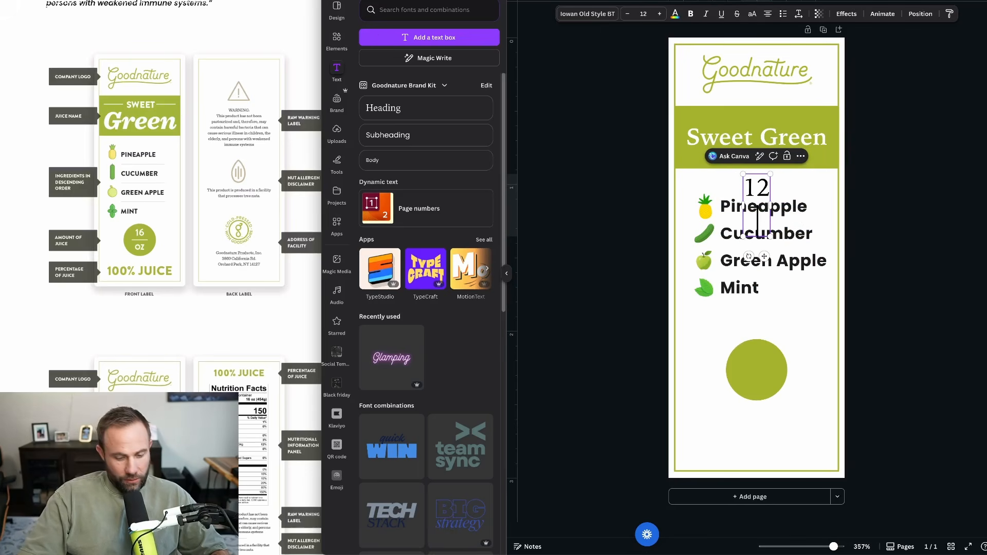
pyautogui.write('Oz')
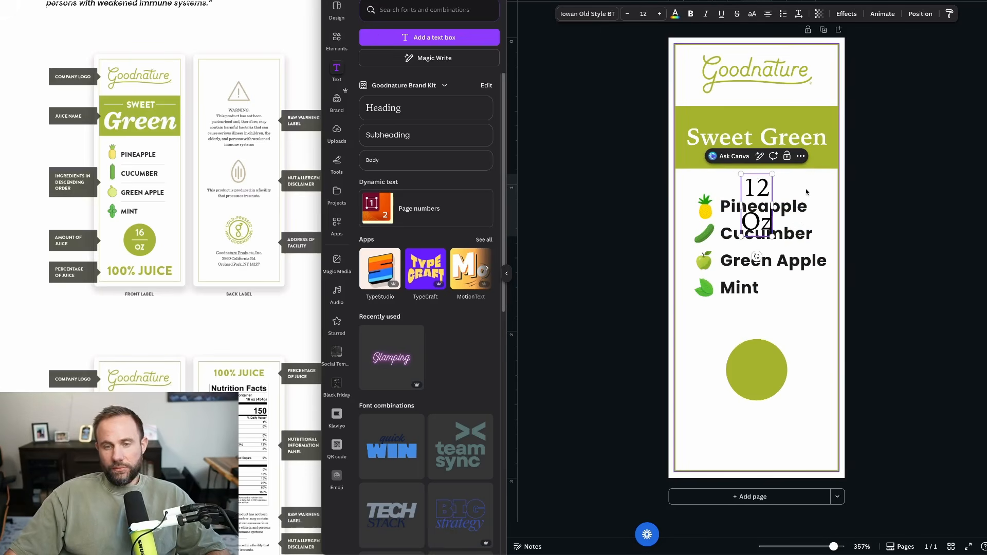
pyautogui.moveTo(765, 194); pyautogui.dragTo(763, 356)
pyautogui.moveTo(773, 401); pyautogui.dragTo(770, 395)
pyautogui.moveTo(762, 356); pyautogui.dragTo(761, 355)
# Make the "12 Oz" text bold and colour it white from the brand palette
pyautogui.click(691, 15)
pyautogui.click(675, 14)
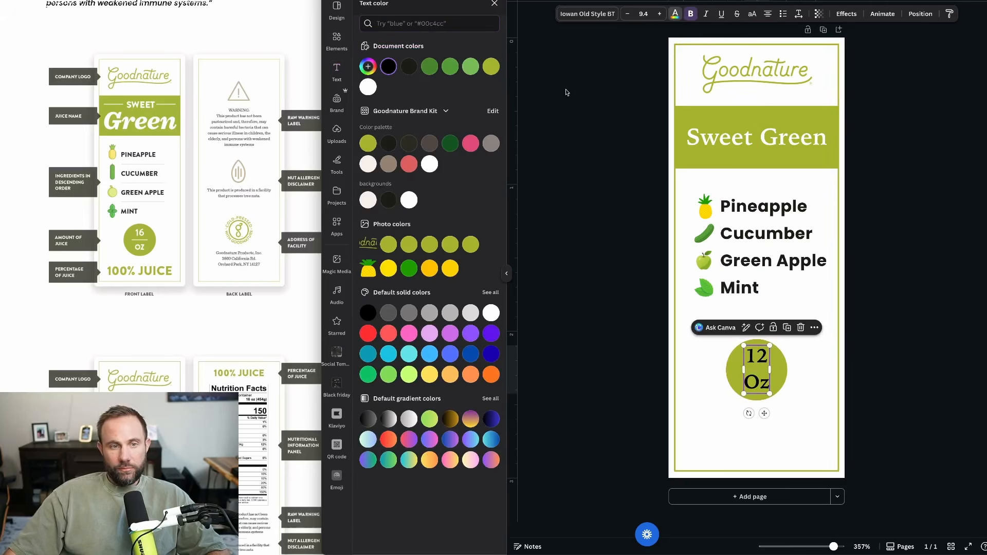
pyautogui.click(430, 165)
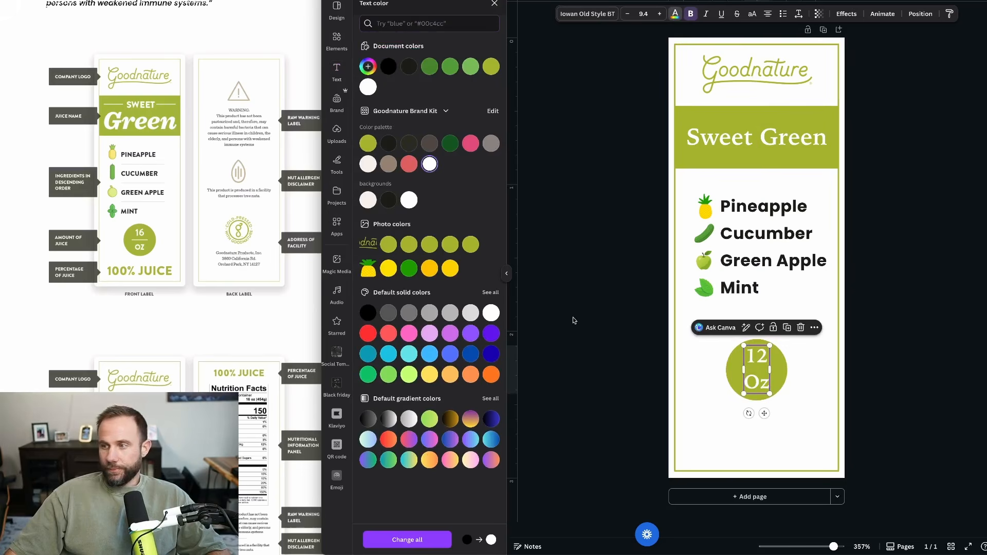
pyautogui.press('Escape')
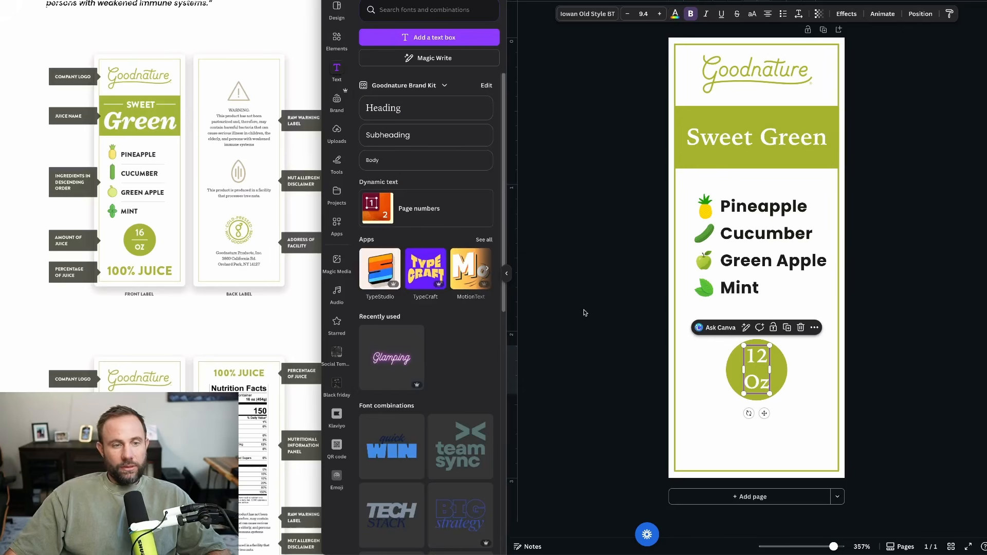
# Add a short horizontal line just above the green circle and set its stroke weight to 1
pyautogui.click(337, 162)
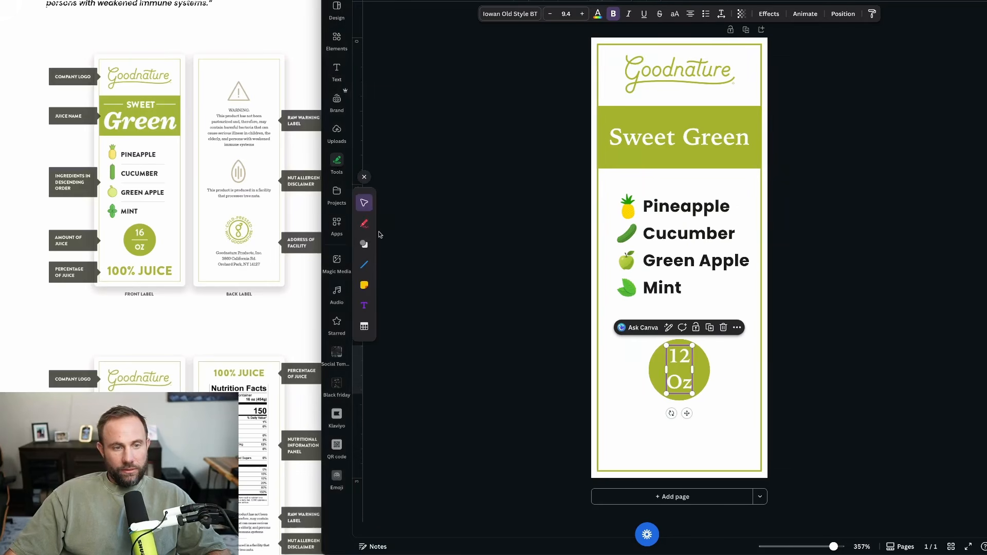
pyautogui.moveTo(365, 266)
pyautogui.click(388, 245)
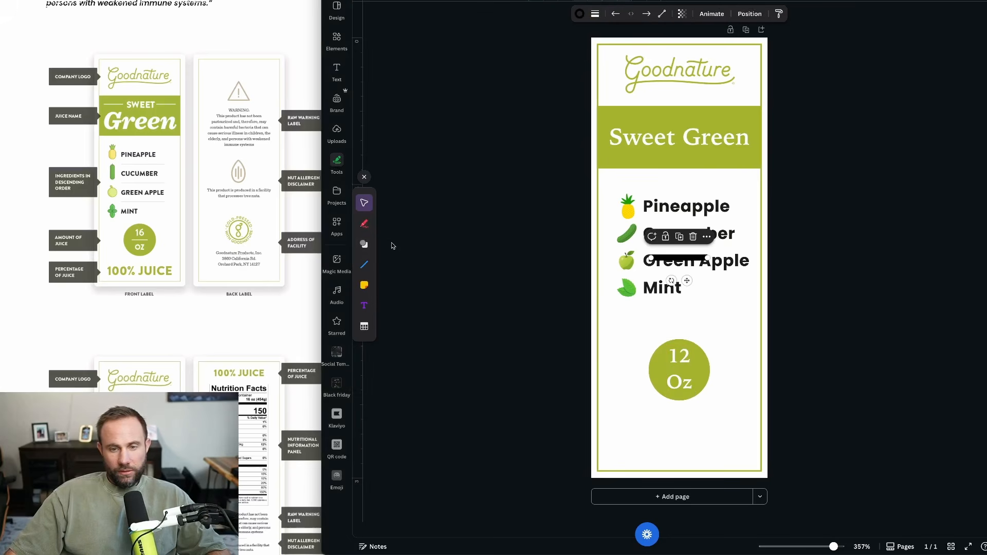
pyautogui.moveTo(678, 257); pyautogui.dragTo(676, 318)
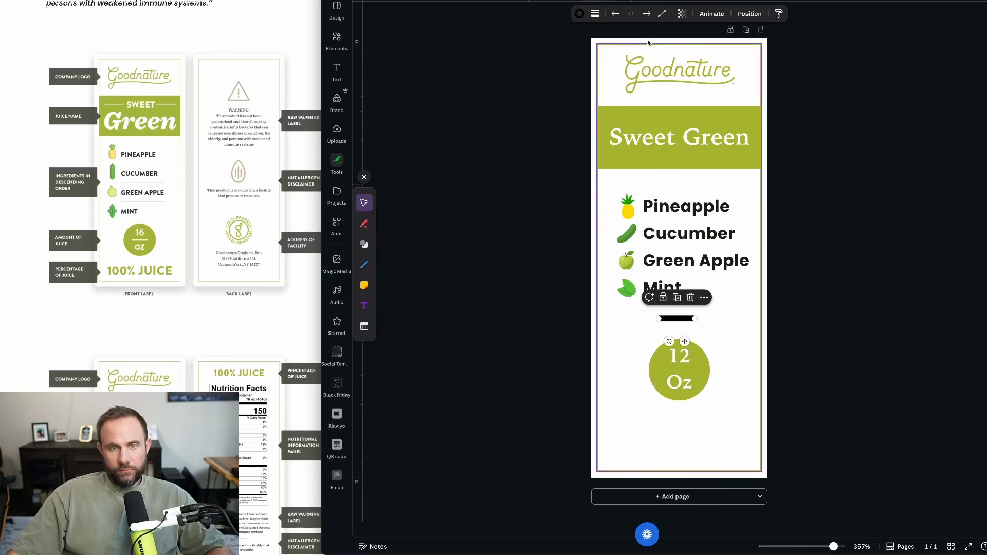
pyautogui.click(595, 15)
pyautogui.moveTo(543, 90); pyautogui.dragTo(529, 90)
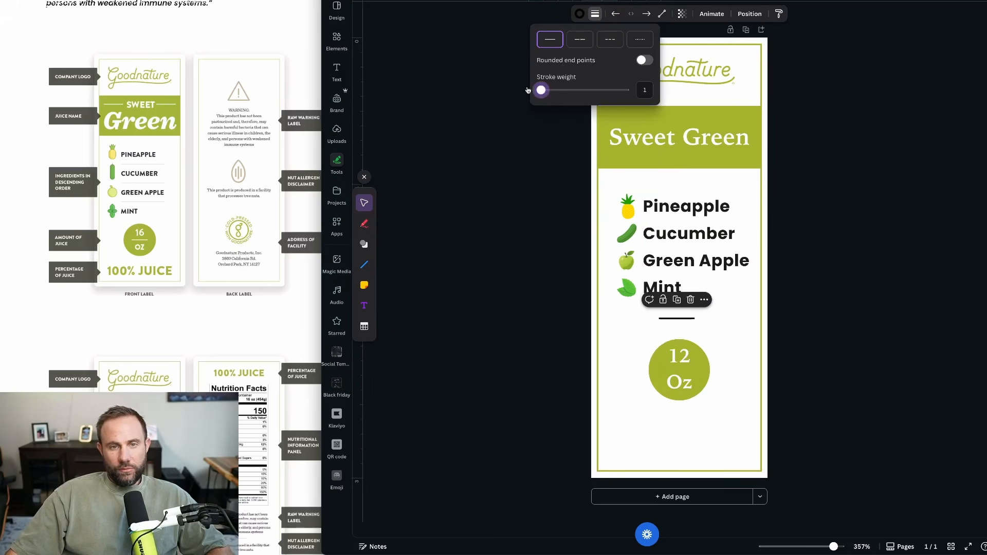
pyautogui.click(493, 72)
# Colour the line white and place it between "12" and "Oz" inside the green circle
pyautogui.click(578, 15)
pyautogui.click(409, 200)
pyautogui.moveTo(756, 318); pyautogui.dragTo(761, 369)
pyautogui.click(830, 387)
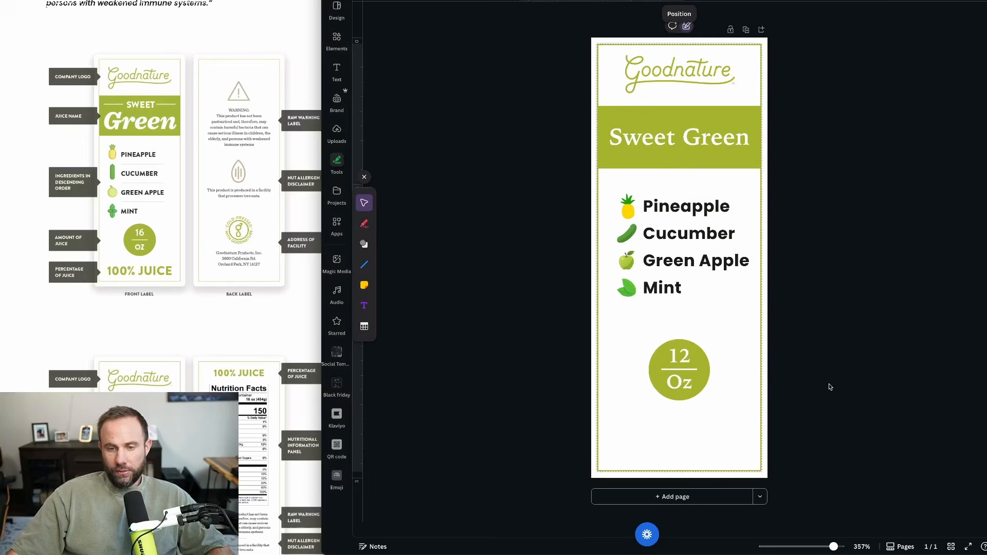
# Add the text "100% Juice" and position it centred below the volume circle
pyautogui.write('t100% Ju')
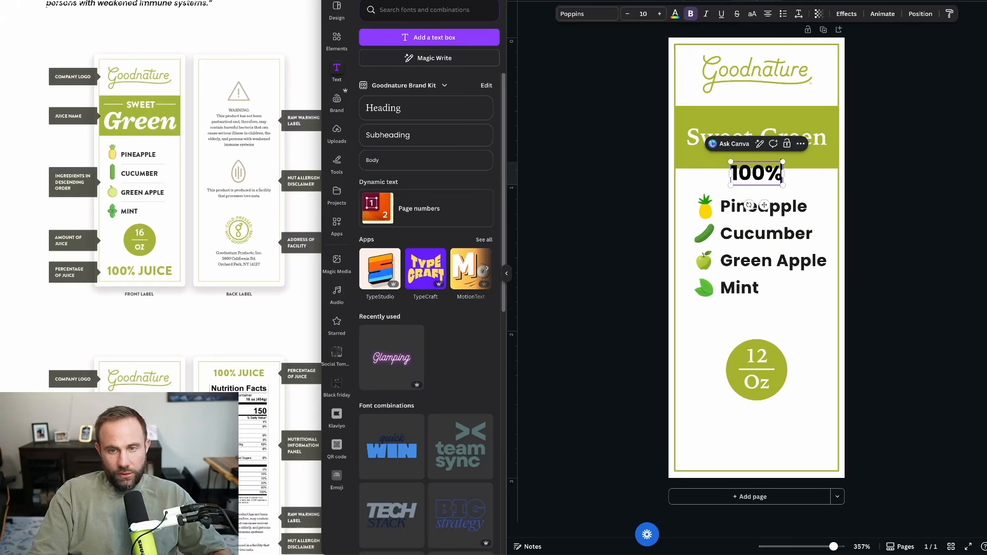
pyautogui.write('ice')
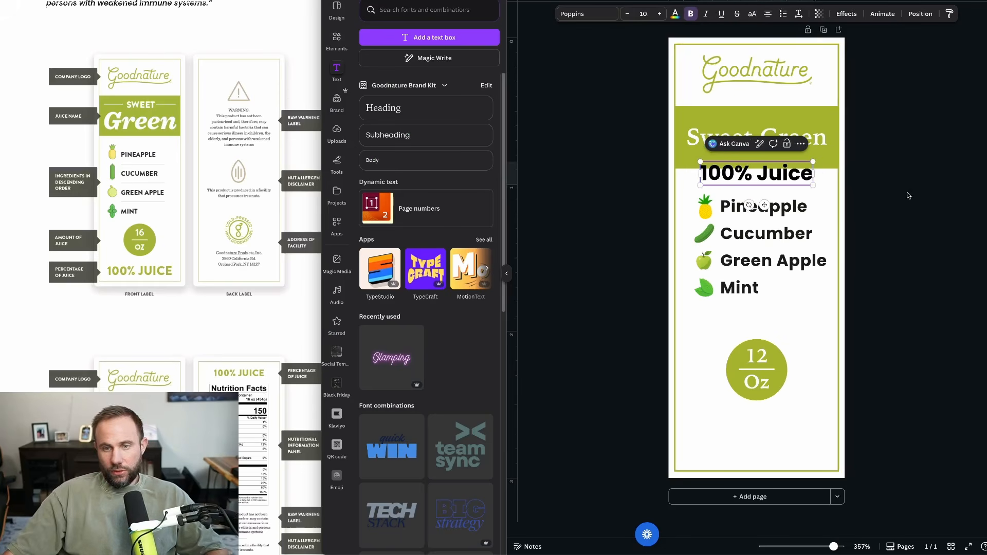
pyautogui.moveTo(796, 186); pyautogui.dragTo(794, 435)
pyautogui.click(779, 388)
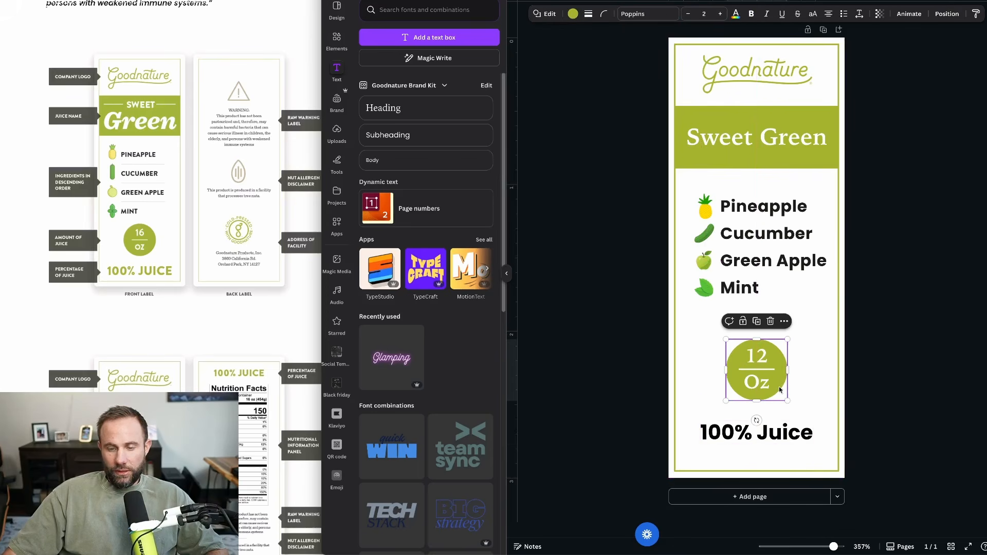
# Colour the "100% Juice" text with the label's olive green from the document colours
pyautogui.click(788, 432)
pyautogui.click(675, 16)
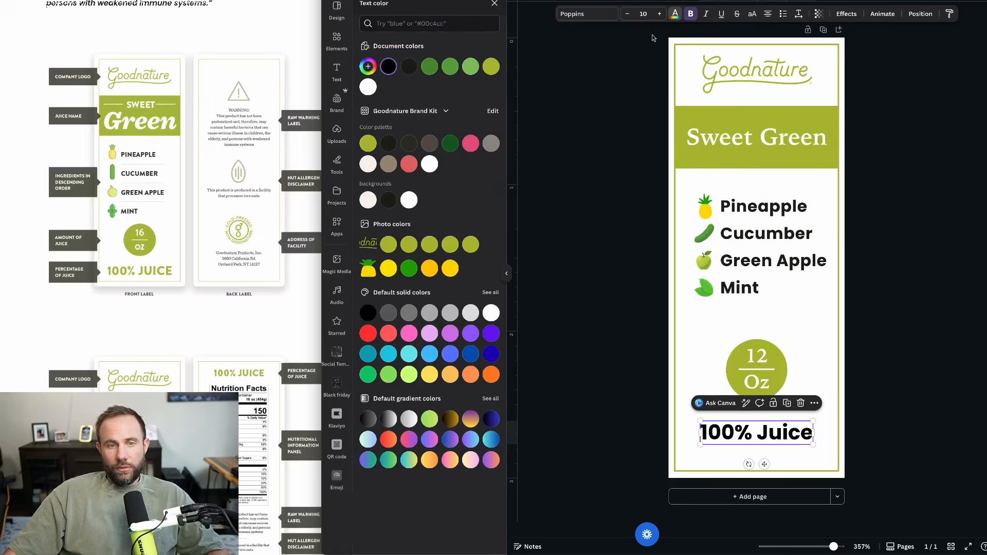
pyautogui.click(490, 68)
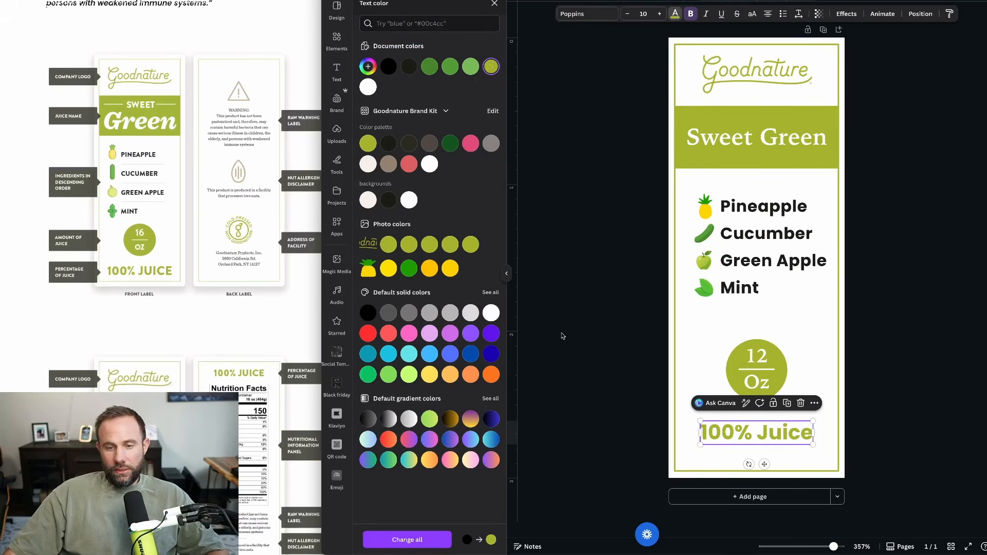
pyautogui.press('Escape')
pyautogui.click(922, 408)
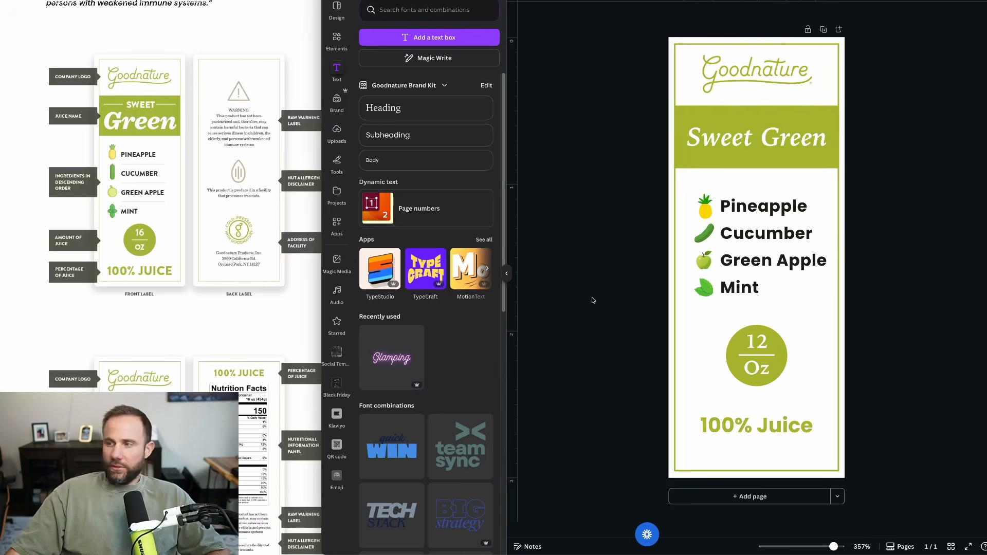
pyautogui.scroll(-2, 598, 296)
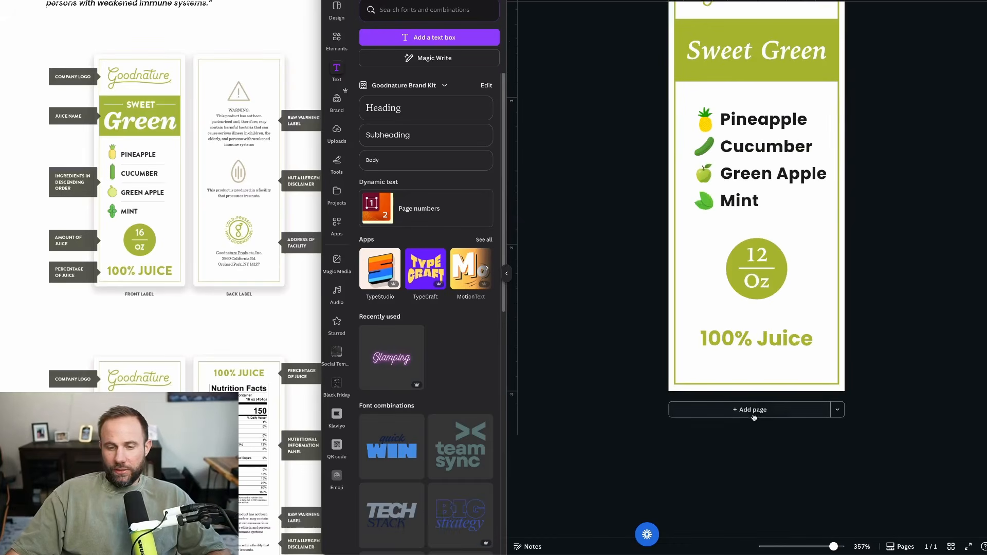
pyautogui.click(757, 410)
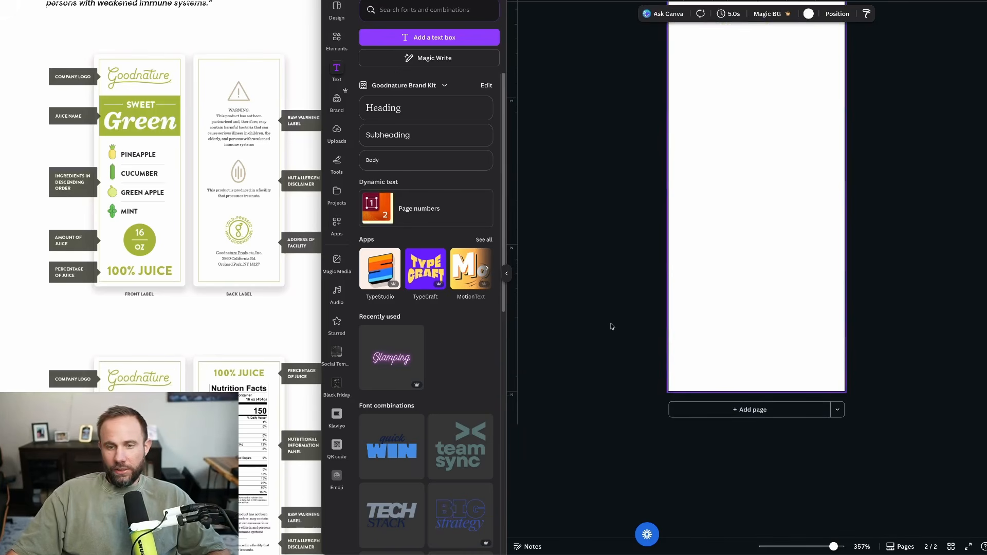
pyautogui.scroll(-3, 608, 329)
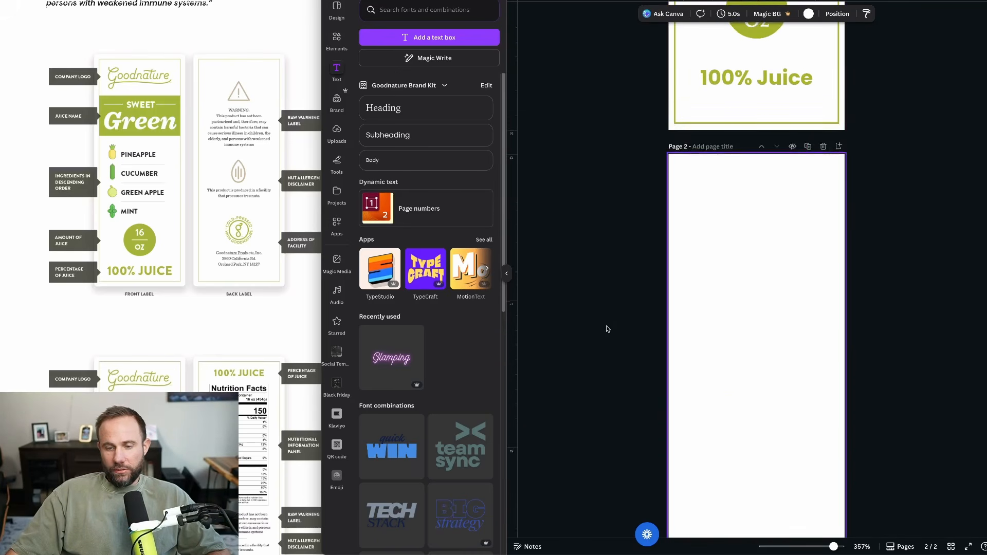
pyautogui.scroll(1, 713, 368)
pyautogui.click(822, 143)
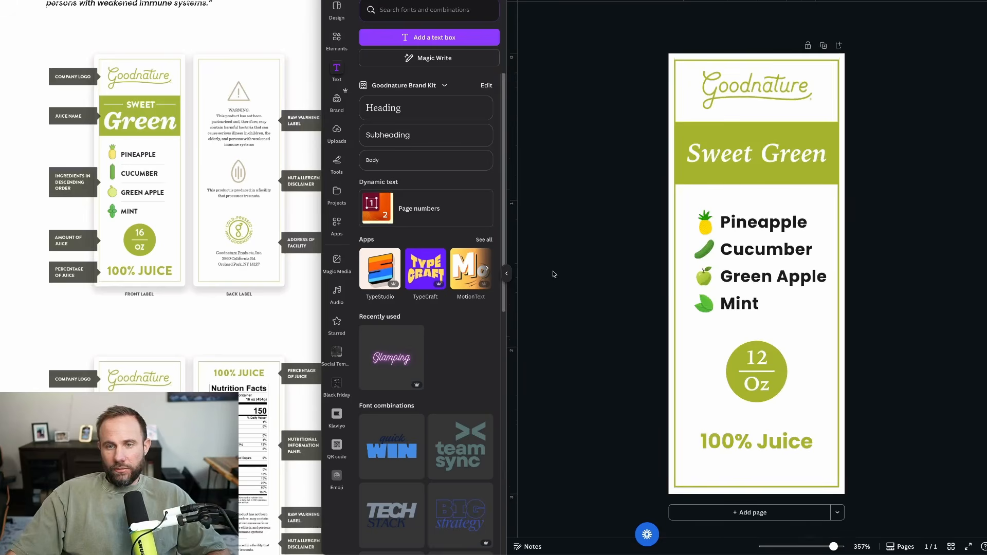
# Duplicate the finished front label page to create a second page for the back label
pyautogui.click(824, 46)
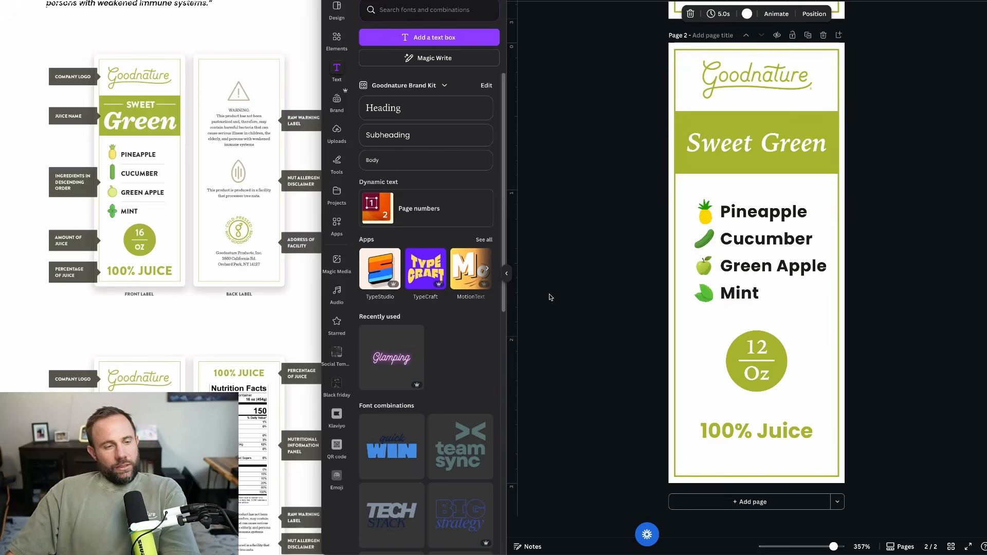
pyautogui.scroll(8, 576, 207)
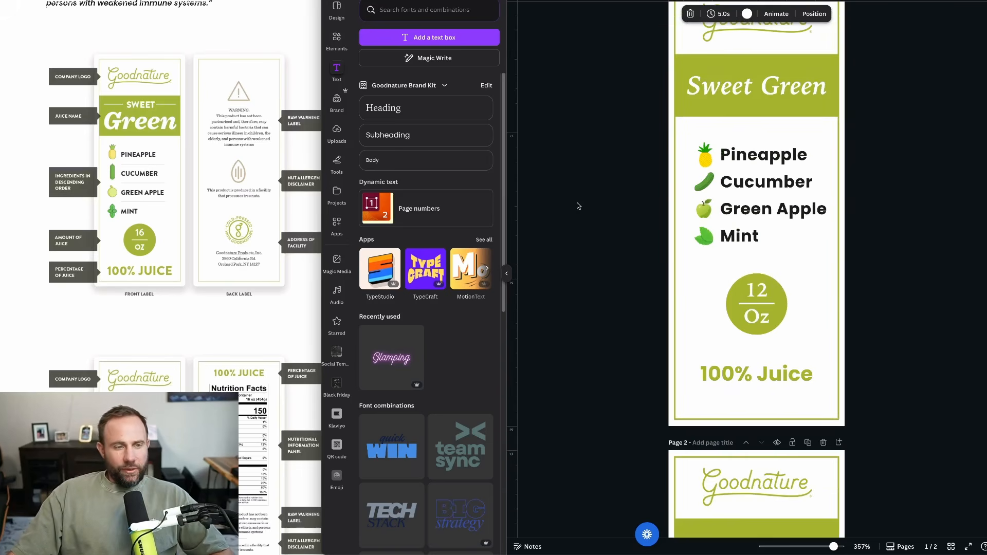
pyautogui.scroll(-8, 577, 205)
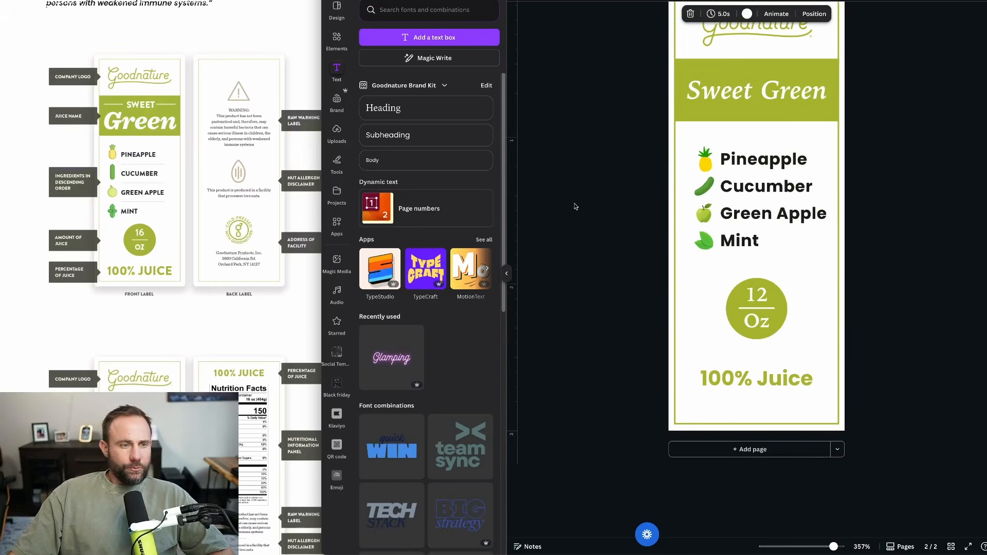
# Switch to the reference web page and review the raw, unpasteurized juice warning wording above the sample labels, highlighting the full disclaimer
pyautogui.click(254, 149)
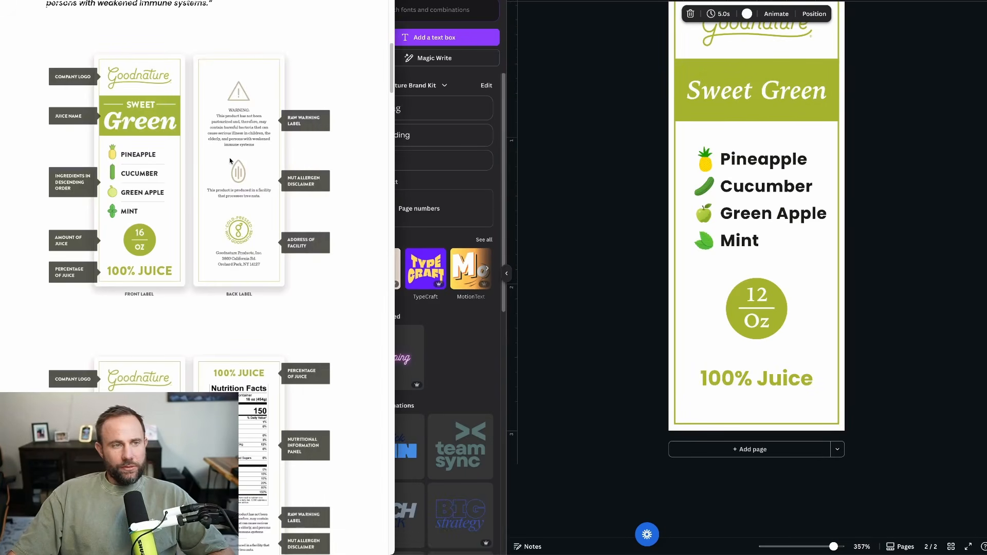
pyautogui.scroll(3, 230, 161)
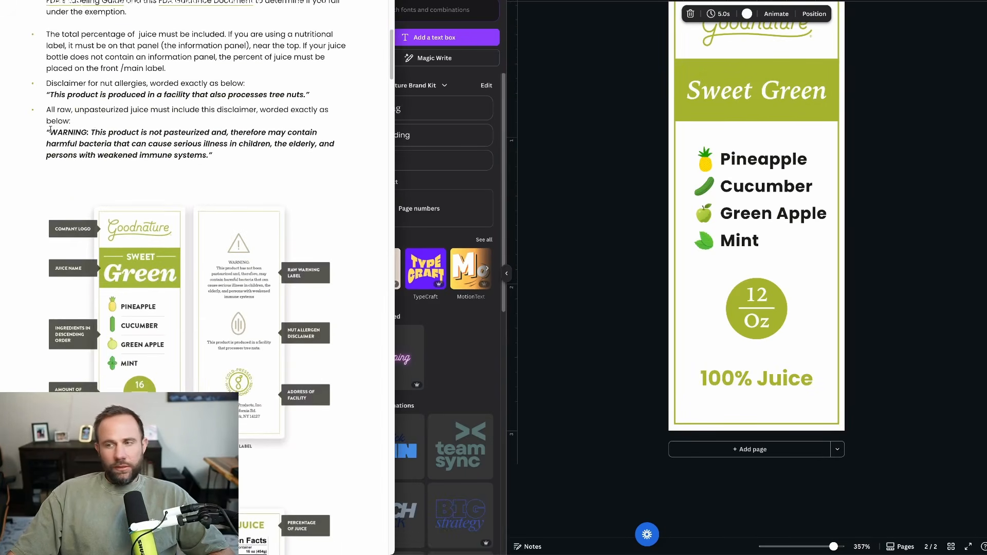
pyautogui.moveTo(50, 129); pyautogui.dragTo(212, 156)
pyautogui.click(234, 168)
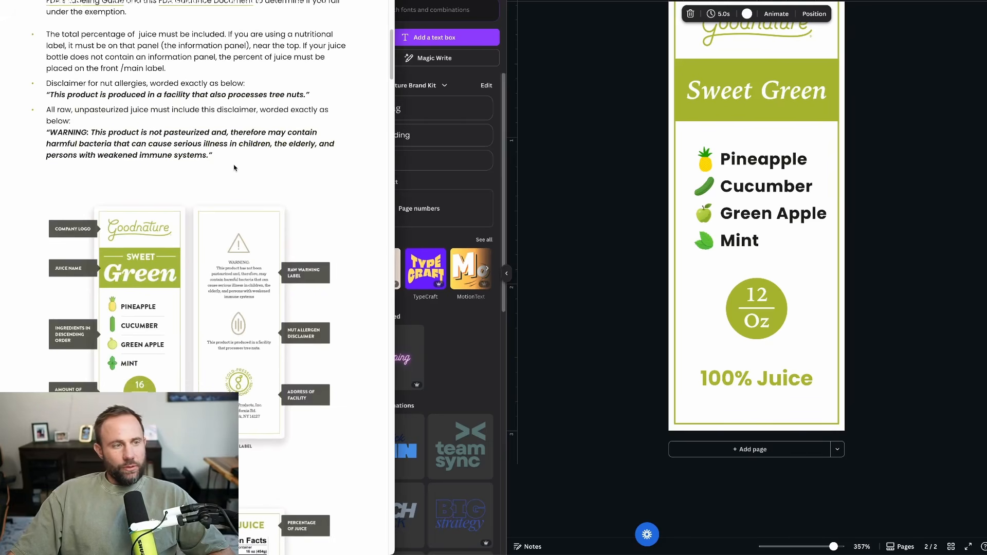
# Examine the raw juice disclaimer and the sample front and back labels on the reference page, and switch back to the Canva design
pyautogui.moveTo(89, 128); pyautogui.dragTo(223, 144)
pyautogui.click(239, 170)
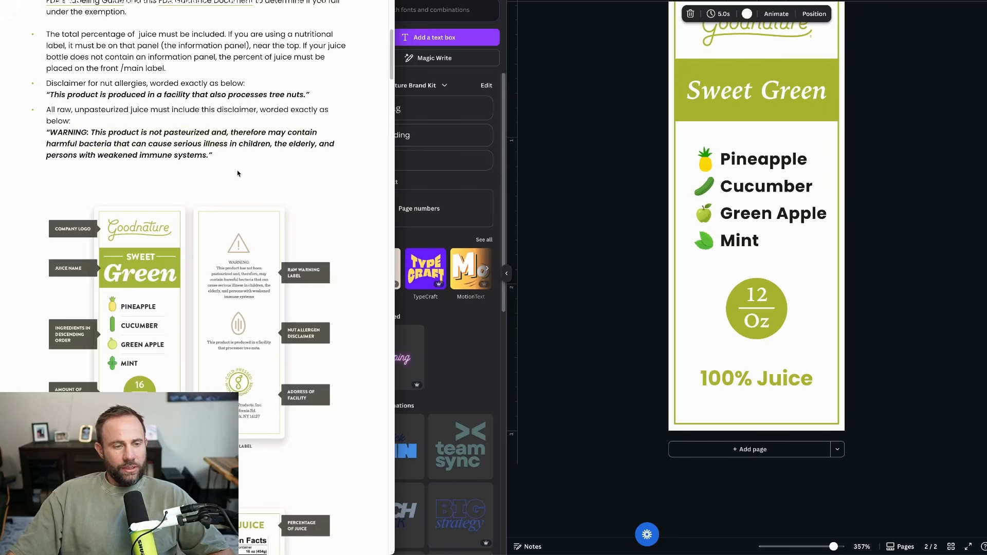
pyautogui.scroll(-3, 193, 174)
pyautogui.scroll(3, 198, 176)
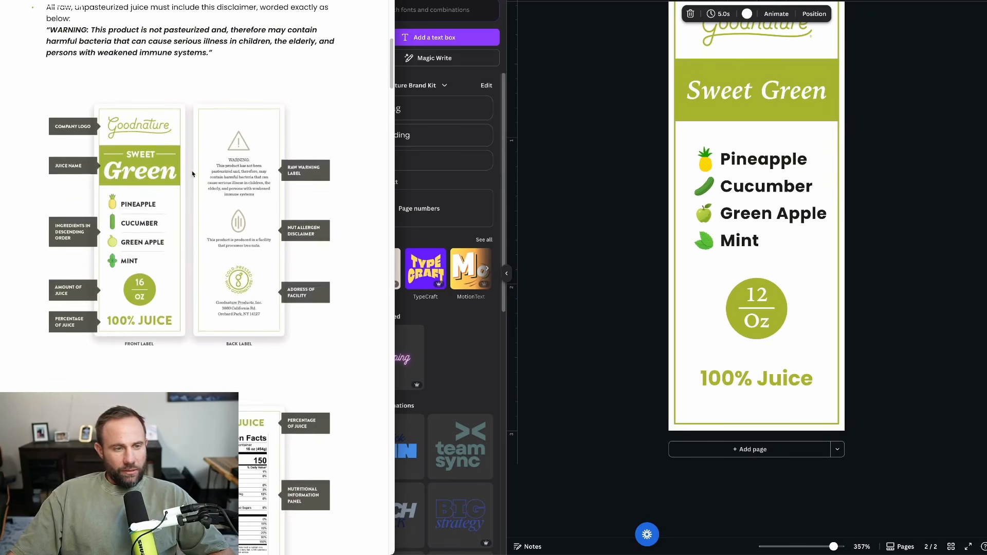
pyautogui.click(893, 429)
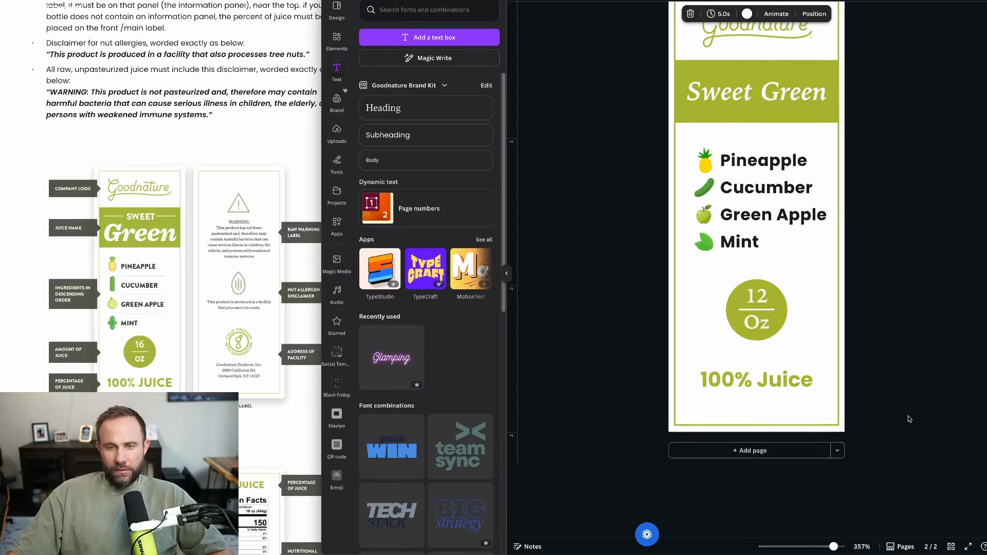
pyautogui.scroll(2, 895, 427)
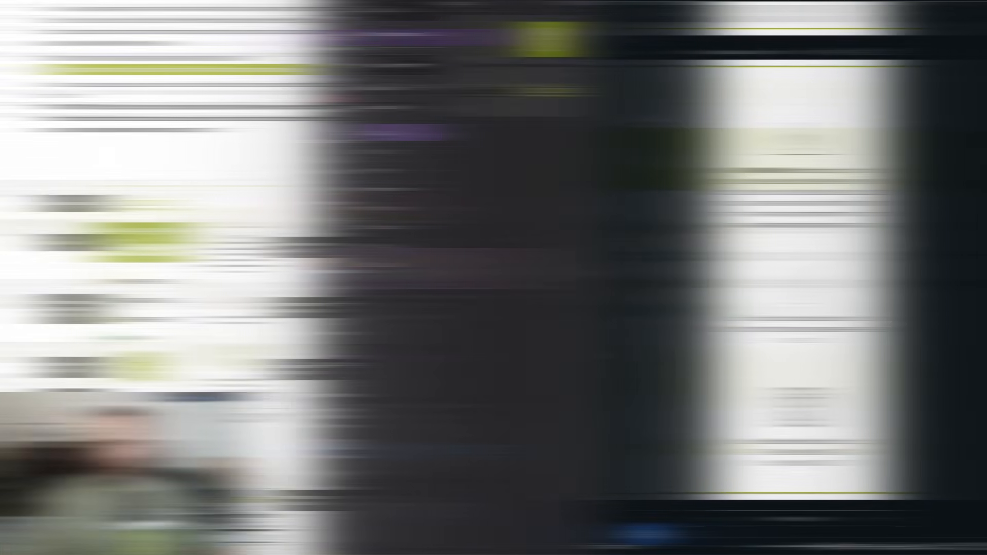
# Review the front label on page 1 and the back label with its disclaimers, logo and company address on page 2
pyautogui.scroll(5, 714, 144)
pyautogui.scroll(1, 713, 144)
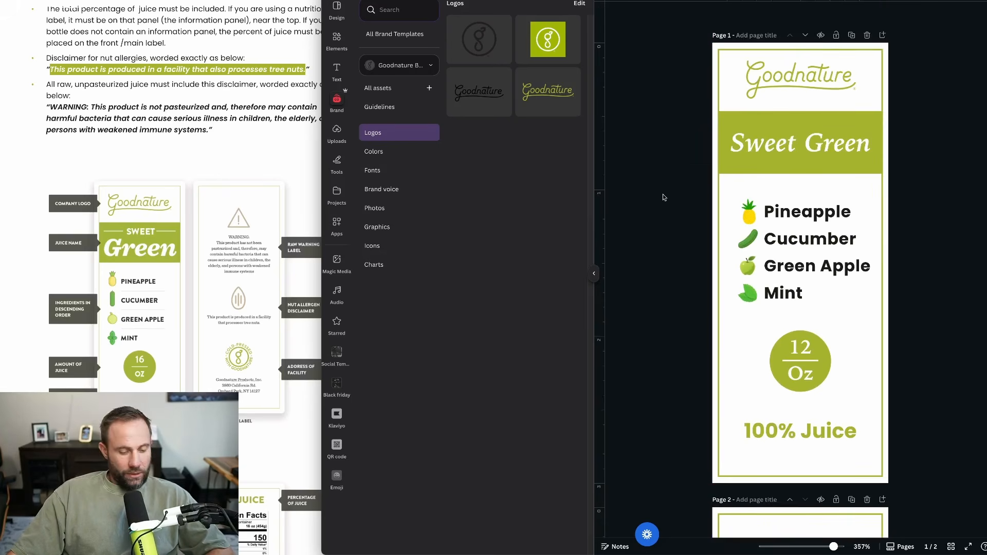
pyautogui.scroll(-8, 664, 197)
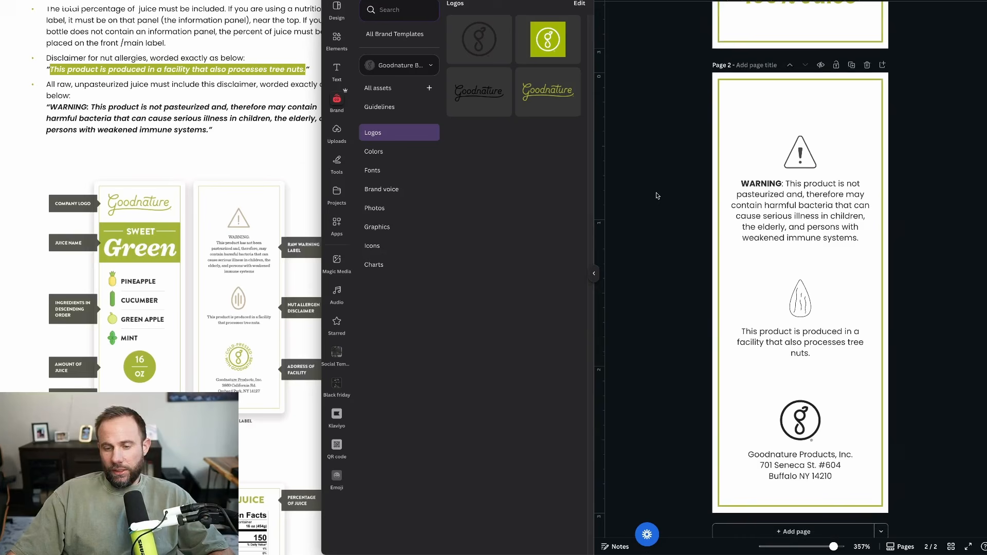
pyautogui.scroll(8, 656, 196)
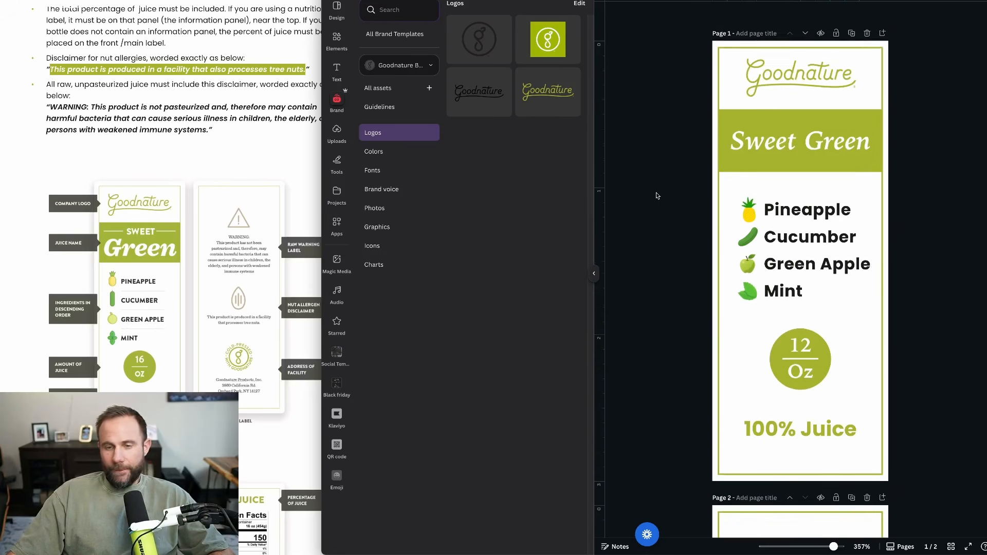